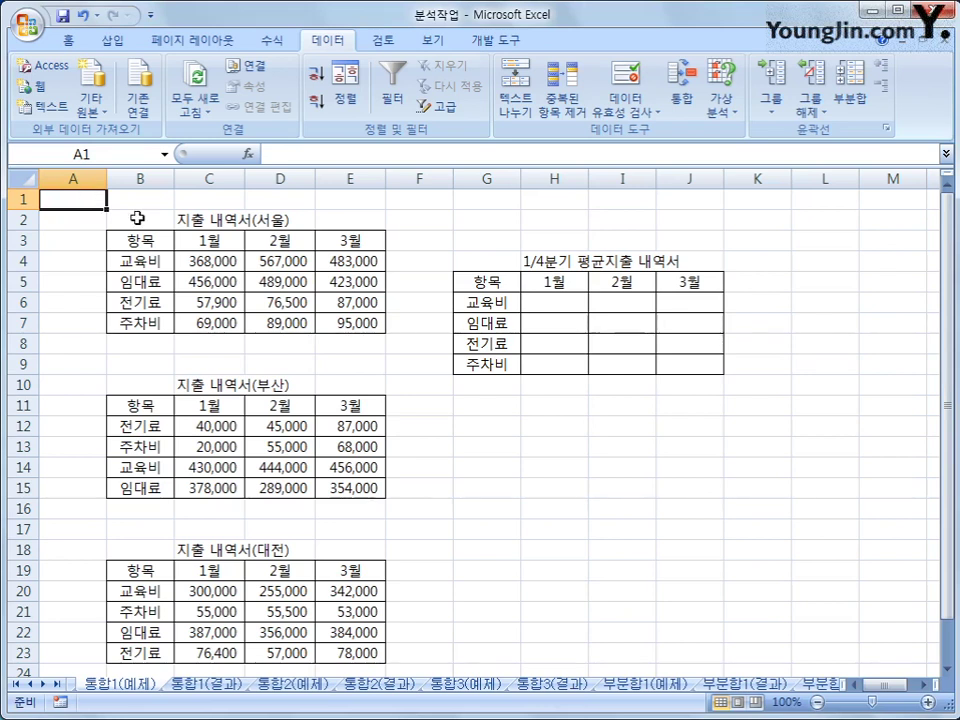
- Examine the item order in the Seoul, Busan and Daejeon expense tables and in the 1/4분기 평균지출 내역서 table
{"action": "left_click_drag", "start_coordinate": [146, 238], "coordinate": [327, 323]}
{"action": "left_click", "coordinate": [286, 404]}
{"action": "left_click", "coordinate": [268, 570]}
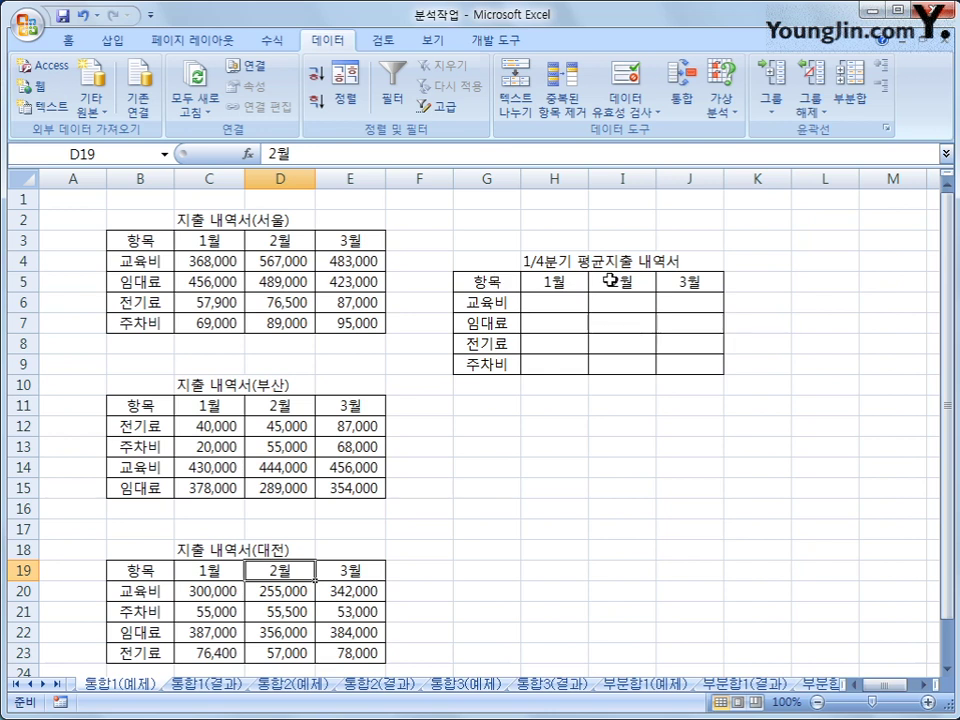
{"action": "left_click", "coordinate": [492, 302]}
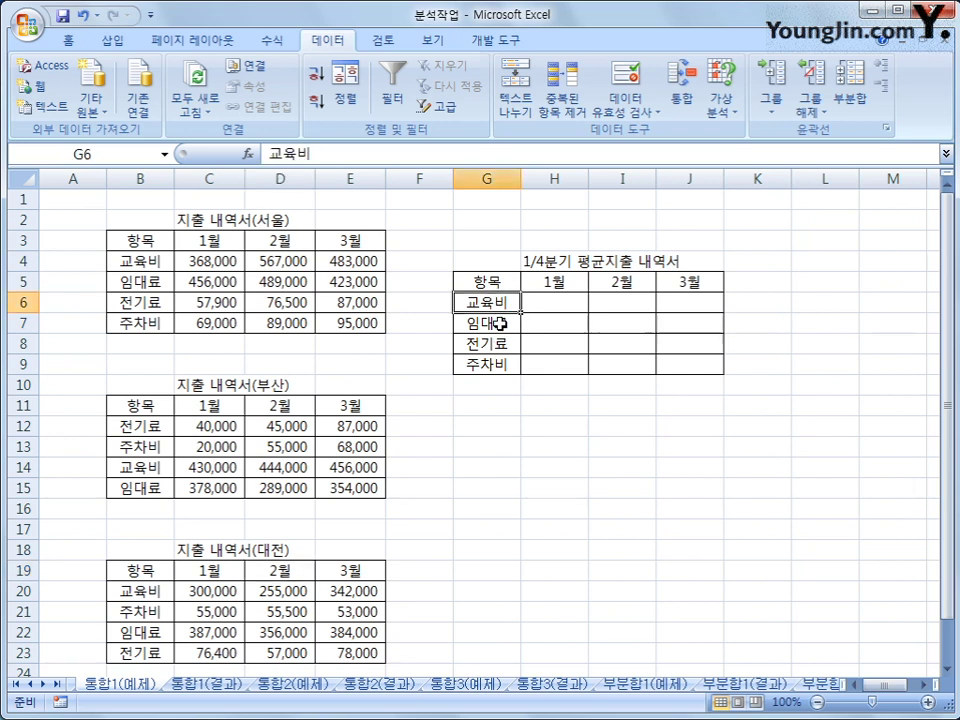
{"action": "left_click", "coordinate": [497, 323]}
{"action": "left_click", "coordinate": [500, 343]}
{"action": "left_click", "coordinate": [502, 364]}
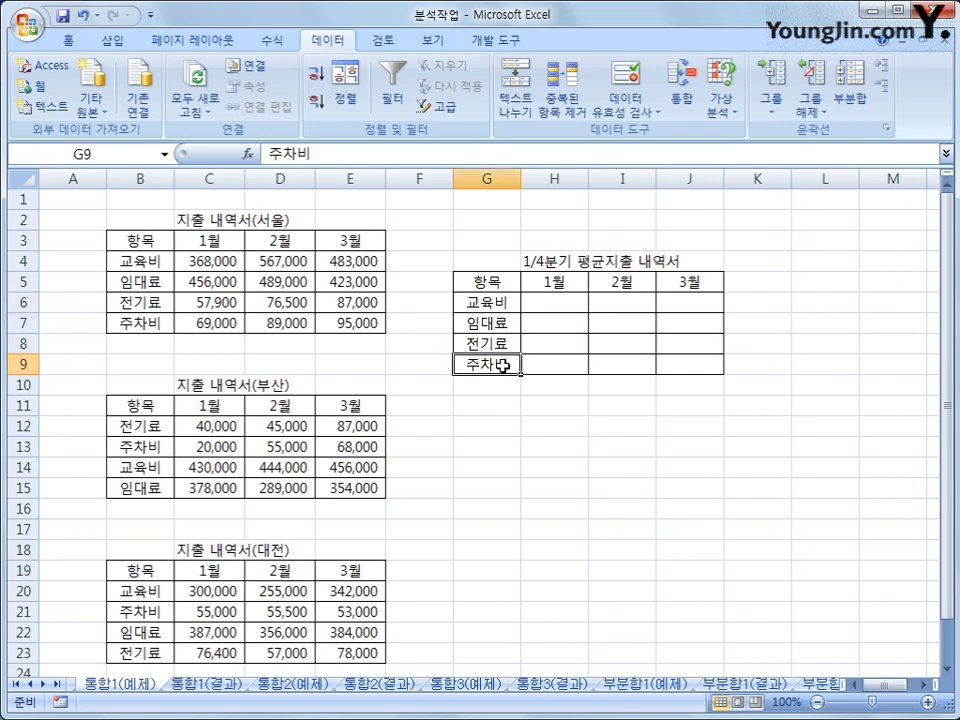
{"action": "left_click_drag", "start_coordinate": [140, 260], "coordinate": [159, 321]}
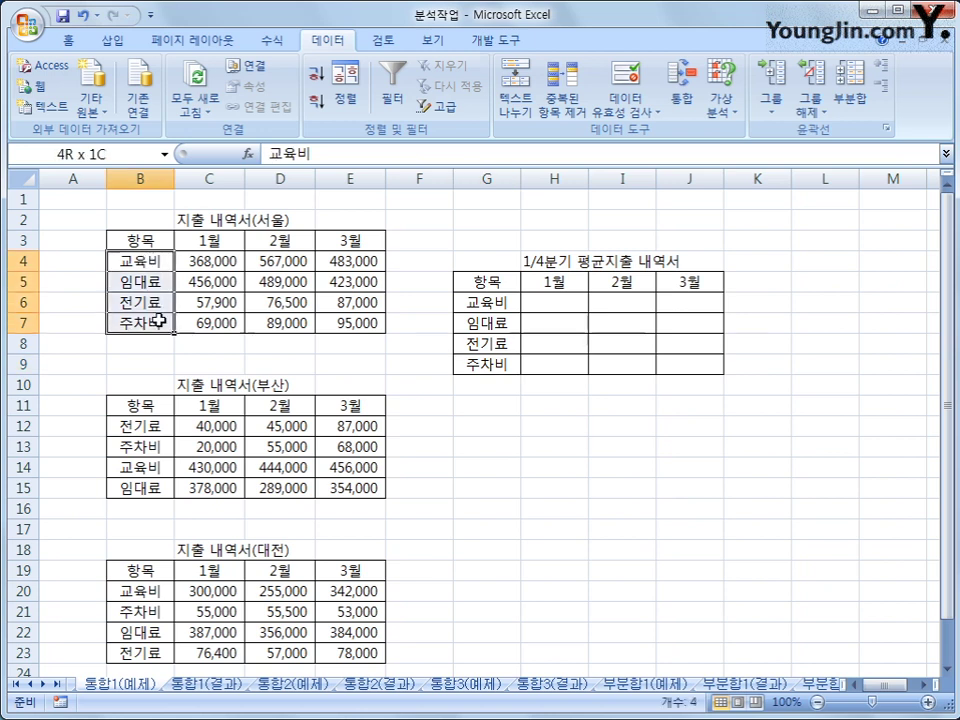
{"action": "left_click_drag", "start_coordinate": [141, 425], "coordinate": [135, 489]}
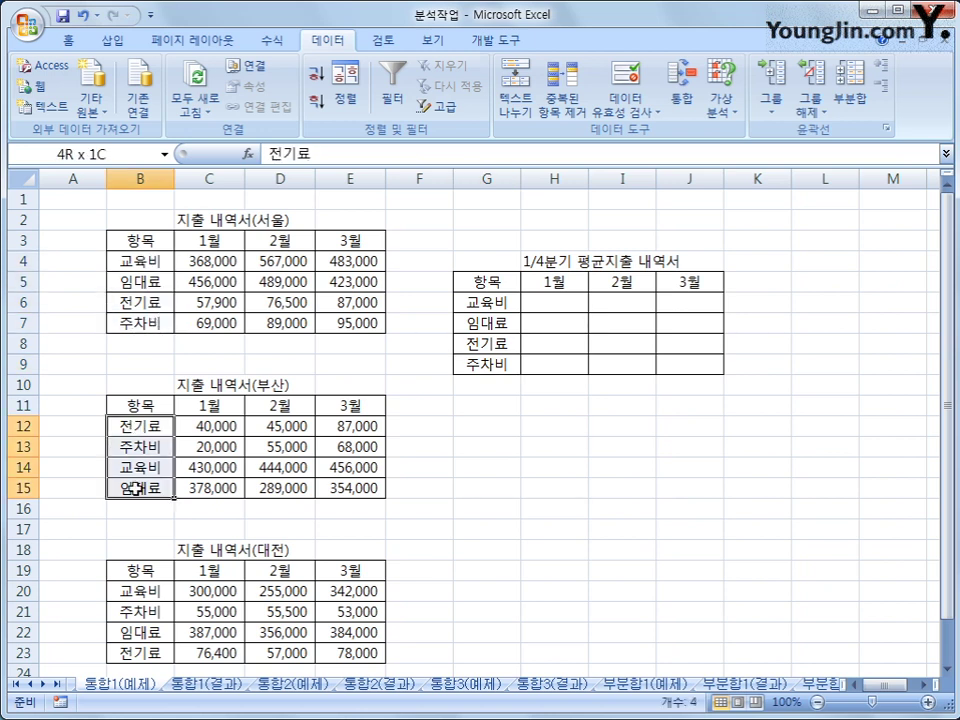
{"action": "left_click", "coordinate": [131, 589]}
{"action": "left_click_drag", "start_coordinate": [131, 589], "coordinate": [121, 641]}
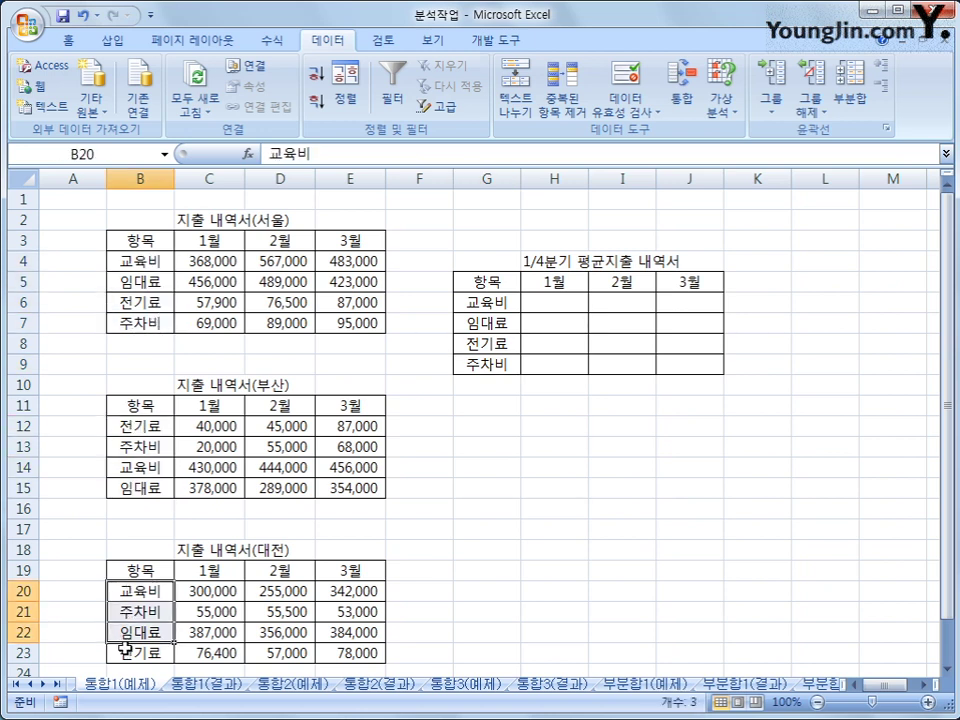
{"action": "left_click", "coordinate": [120, 655]}
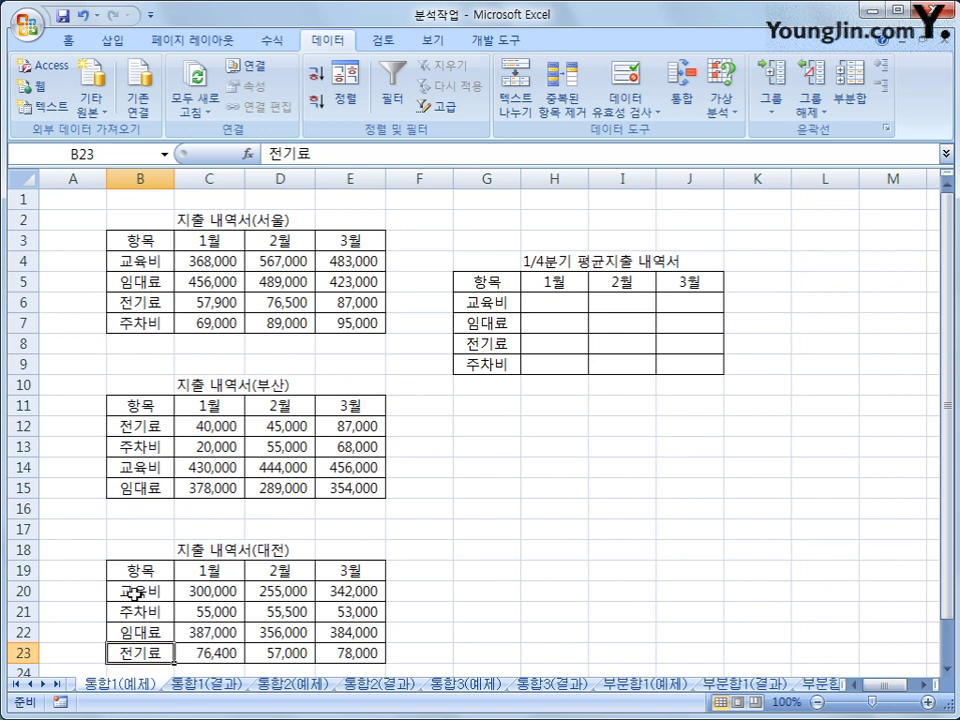
{"action": "left_click", "coordinate": [228, 255]}
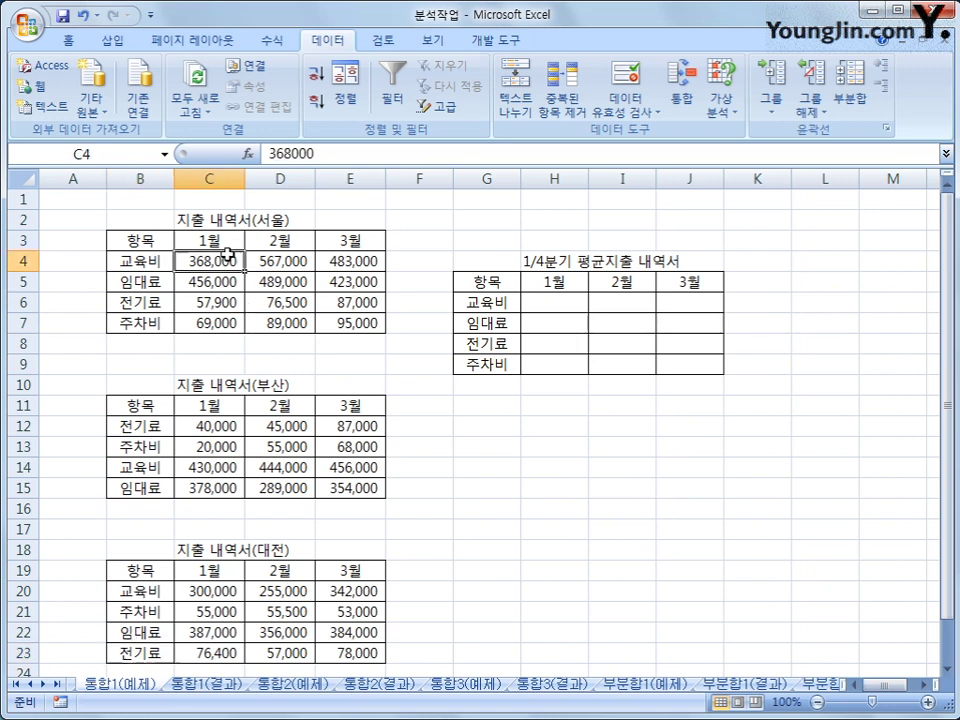
{"action": "left_click", "coordinate": [218, 425]}
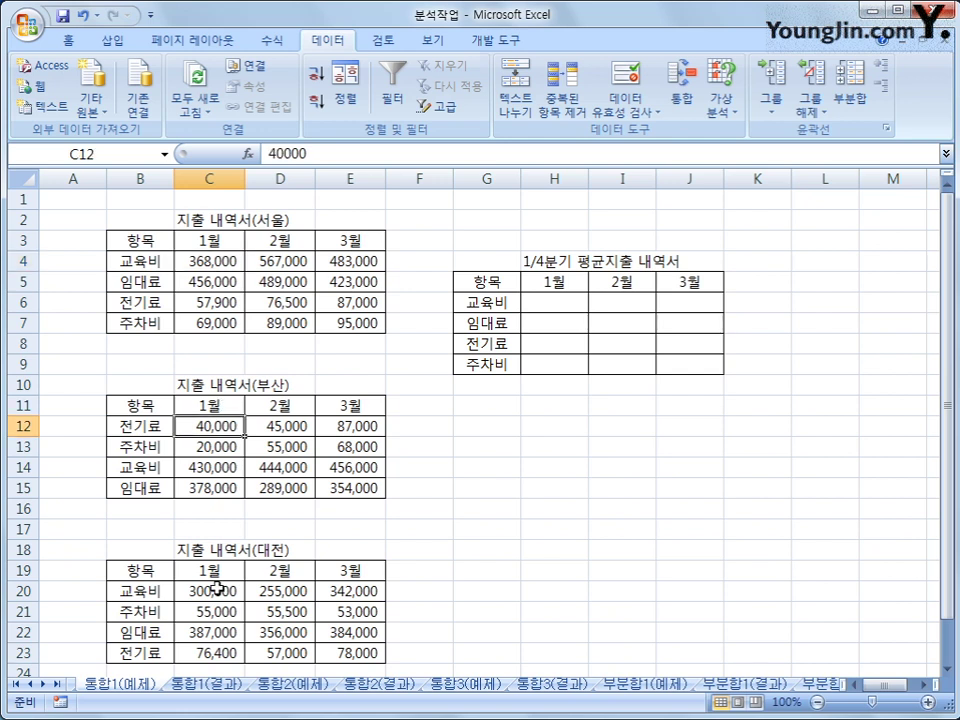
{"action": "left_click", "coordinate": [217, 590]}
{"action": "left_click", "coordinate": [488, 302]}
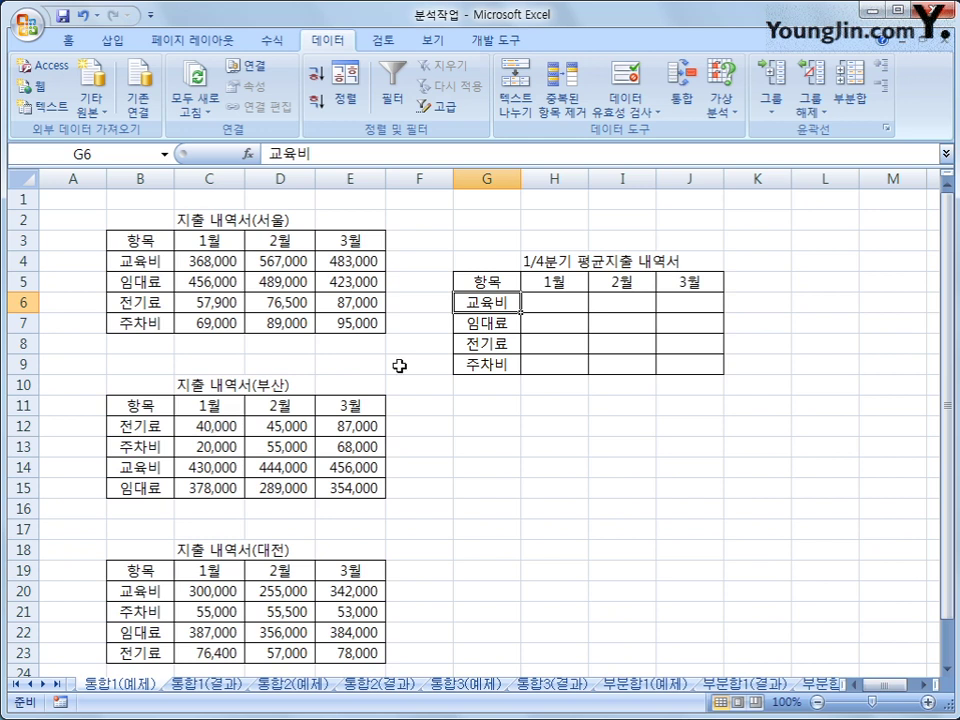
{"action": "left_click", "coordinate": [490, 325]}
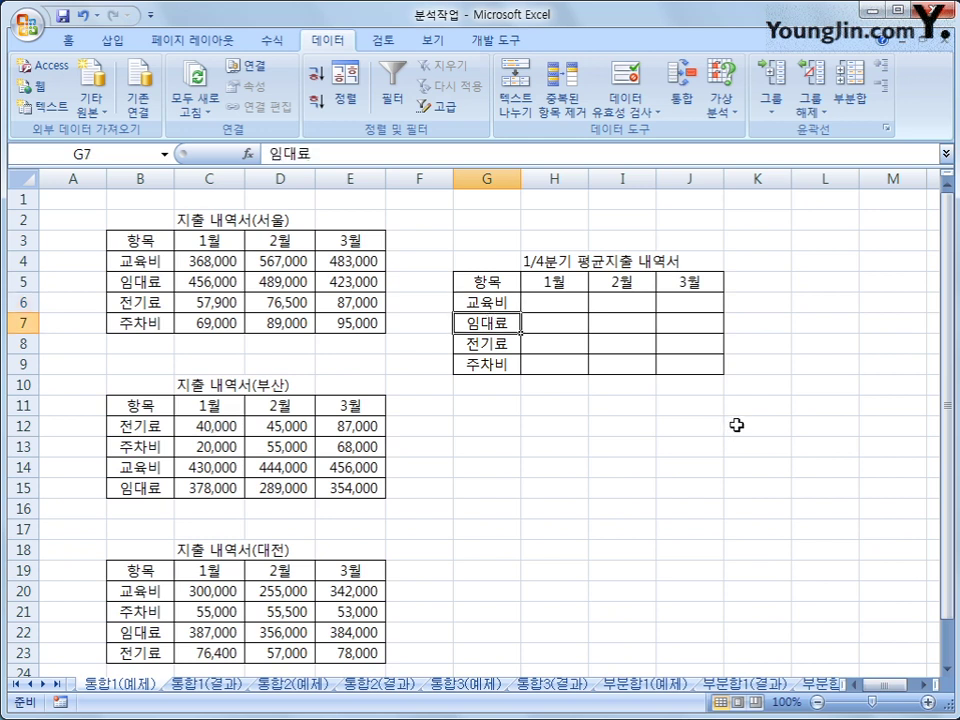
- Start a data consolidation for the average expense table range G5:J9 using the 평균 function
{"action": "left_click_drag", "start_coordinate": [470, 281], "coordinate": [676, 363]}
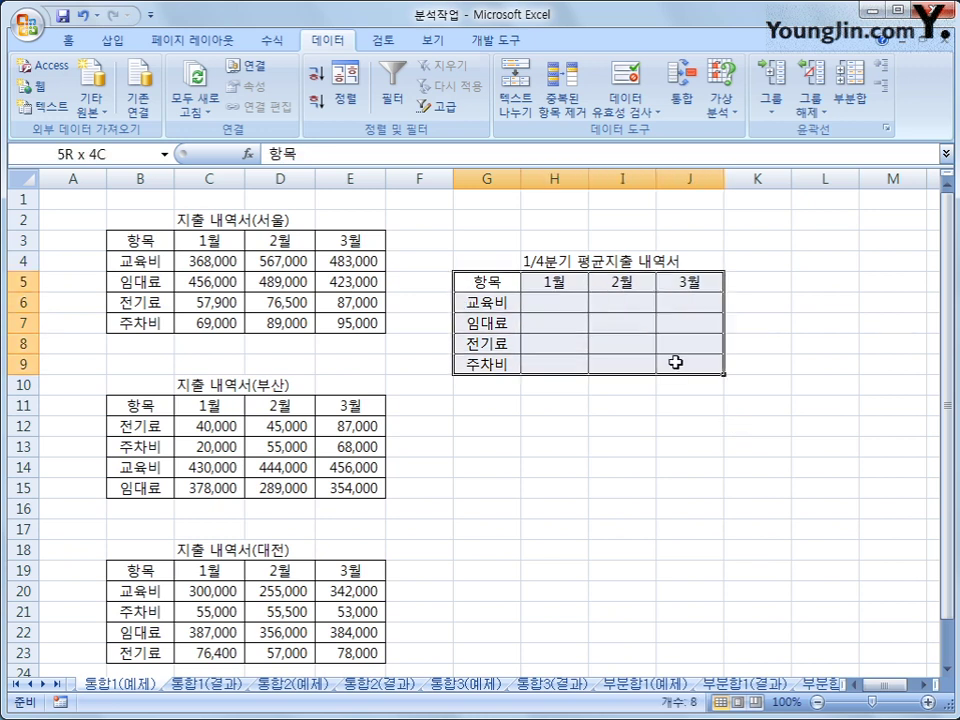
{"action": "left_click_drag", "start_coordinate": [676, 363], "coordinate": [676, 363]}
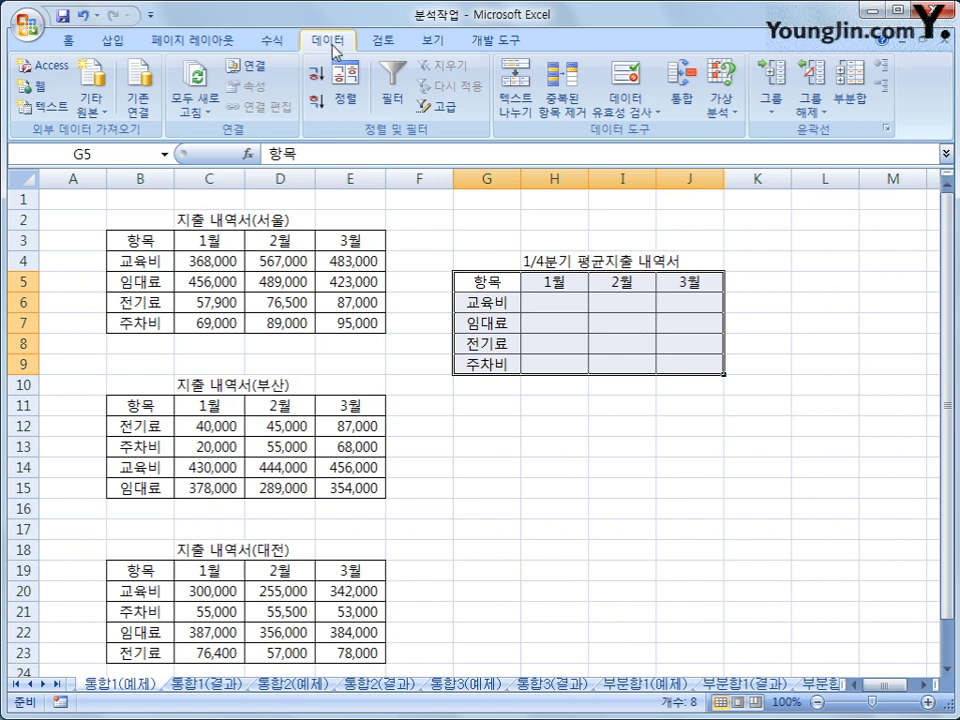
{"action": "left_click", "coordinate": [680, 108]}
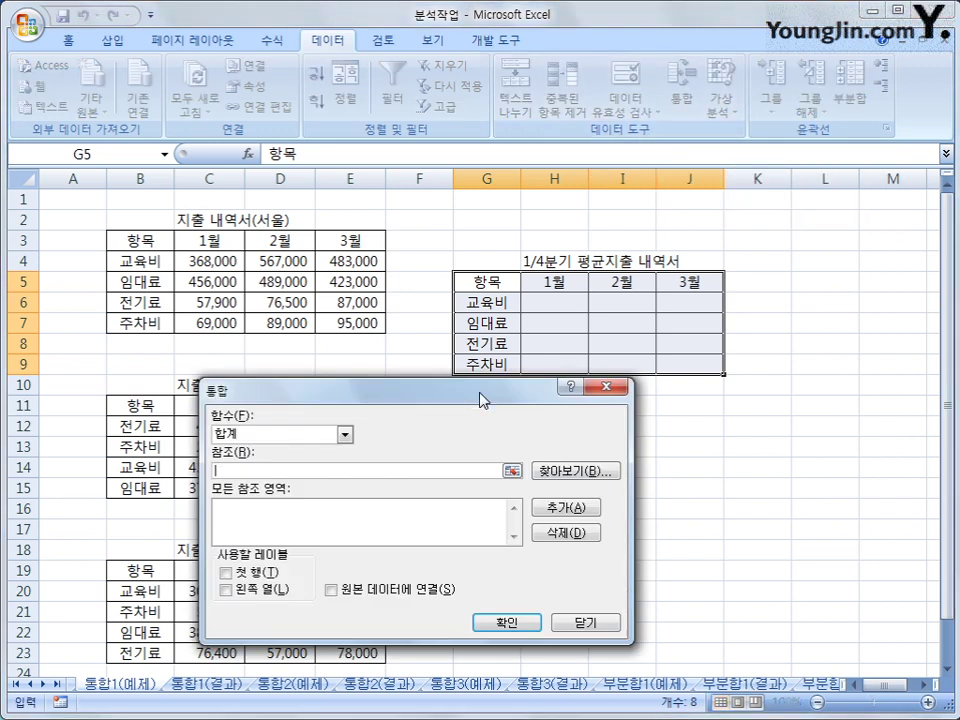
{"action": "left_click_drag", "start_coordinate": [481, 398], "coordinate": [721, 317]}
{"action": "left_click", "coordinate": [577, 356]}
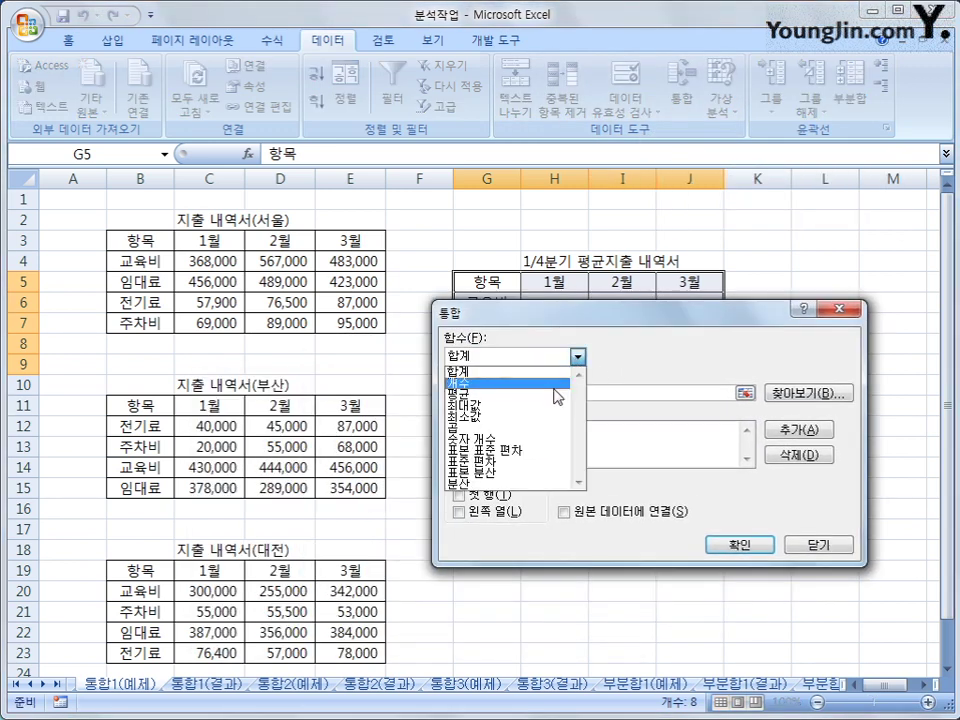
{"action": "left_click", "coordinate": [553, 395]}
{"action": "left_click", "coordinate": [543, 393]}
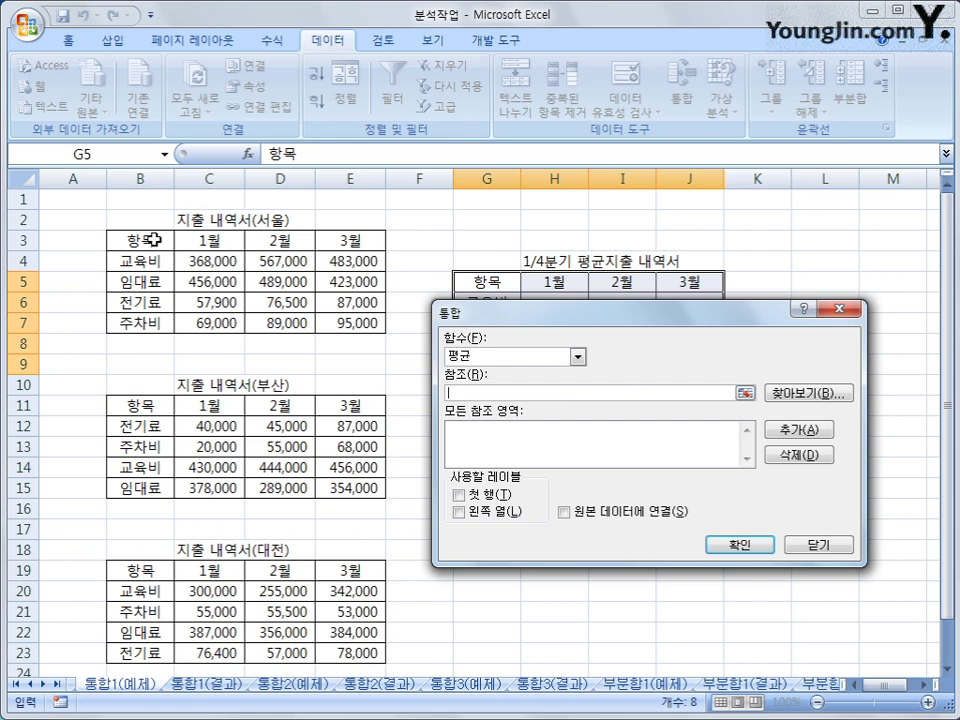
- Add the three regional expense tables B3:E7, B11:E15 and B19:E23 as consolidation references
{"action": "left_click_drag", "start_coordinate": [153, 239], "coordinate": [349, 318]}
{"action": "left_click", "coordinate": [804, 430]}
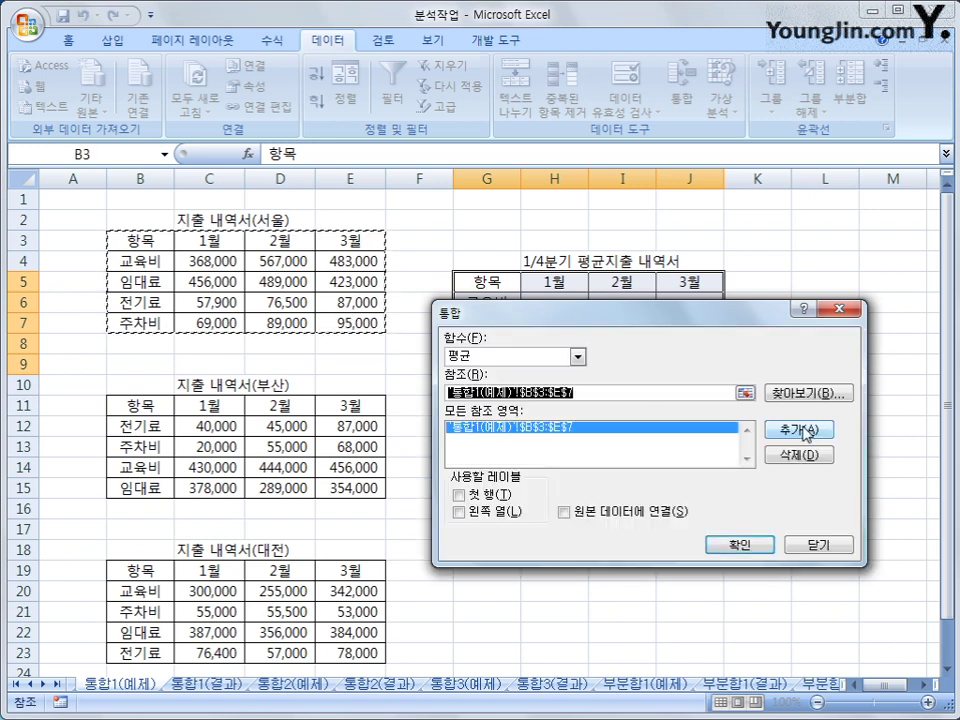
{"action": "left_click", "coordinate": [158, 405]}
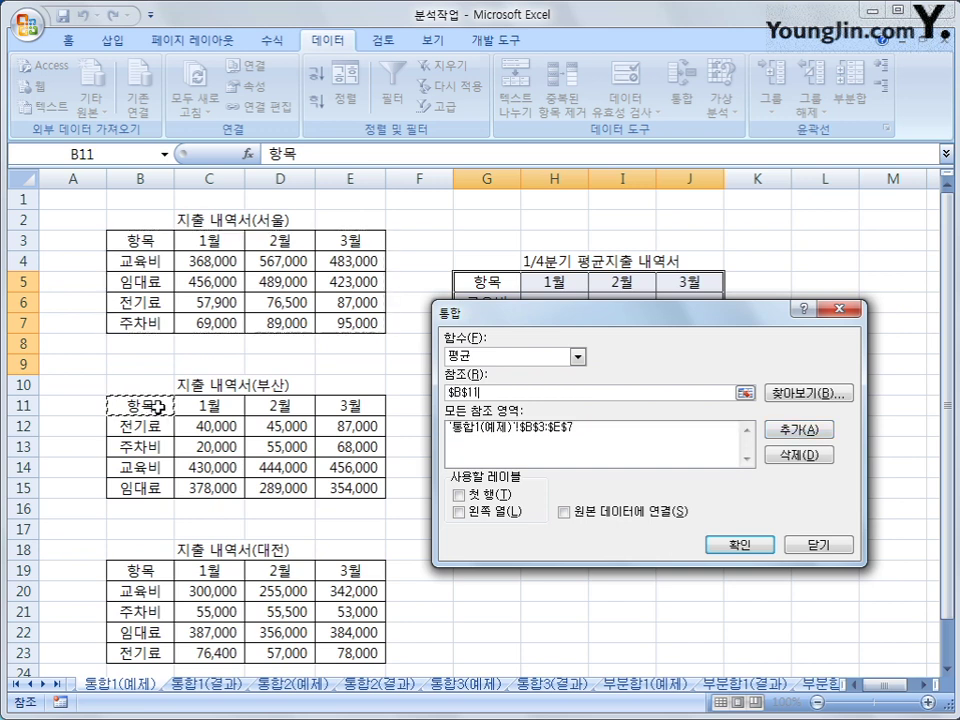
{"action": "left_click_drag", "start_coordinate": [158, 405], "coordinate": [332, 489]}
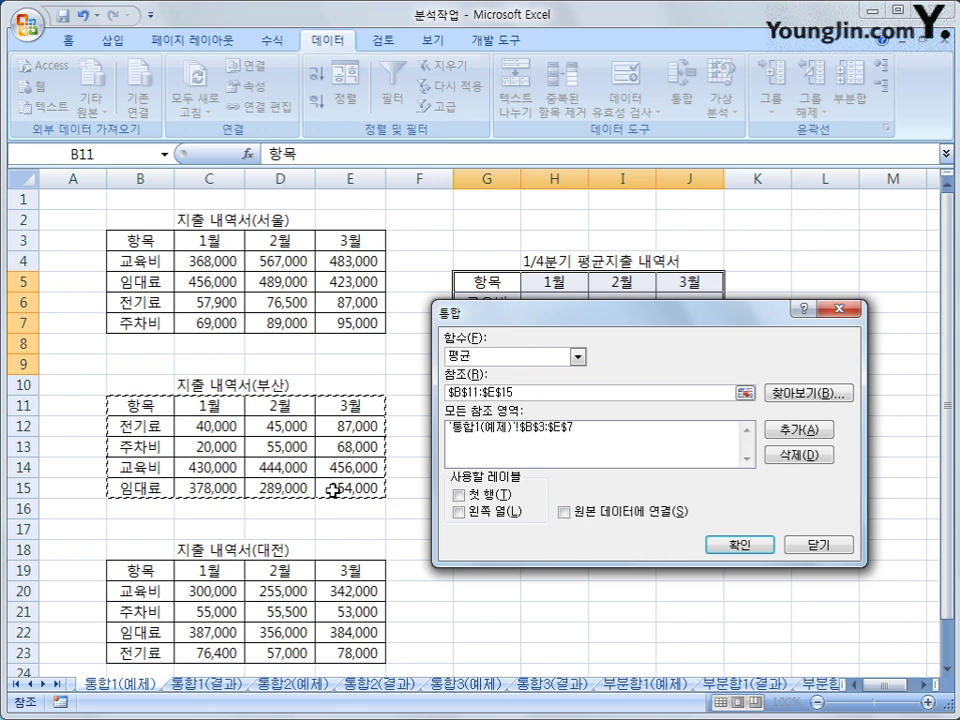
{"action": "left_click", "coordinate": [799, 429]}
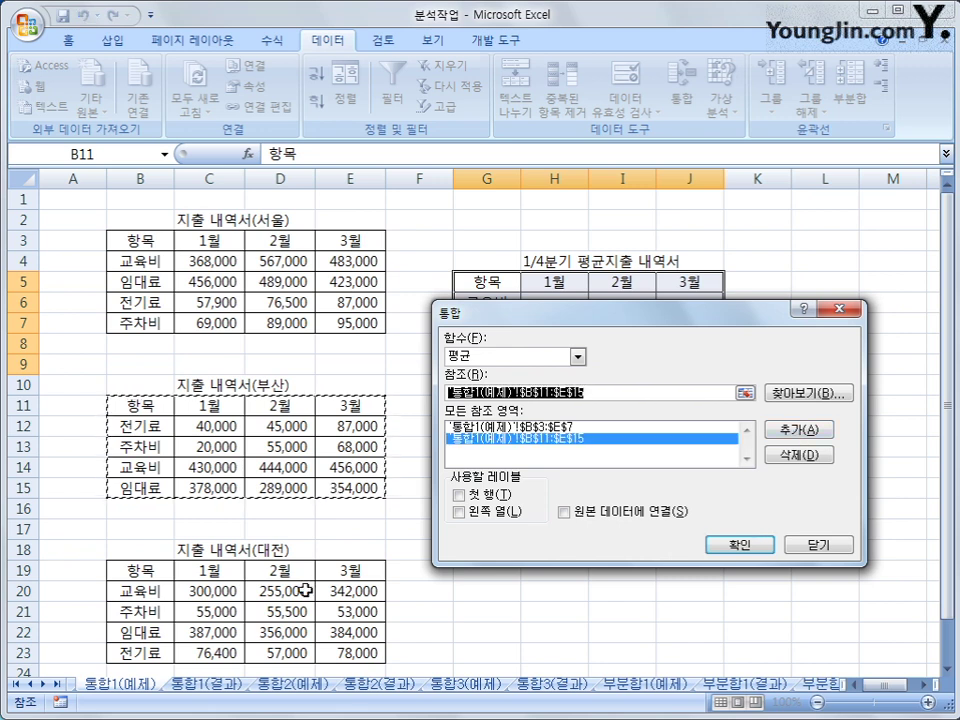
{"action": "left_click_drag", "start_coordinate": [154, 578], "coordinate": [347, 653]}
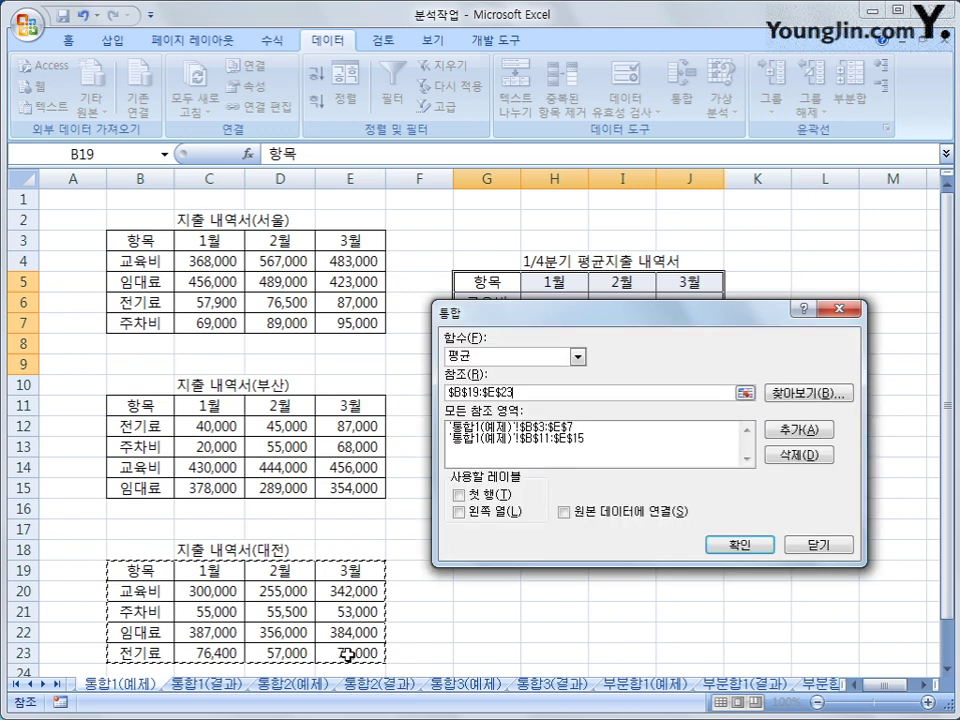
{"action": "left_click", "coordinate": [785, 431]}
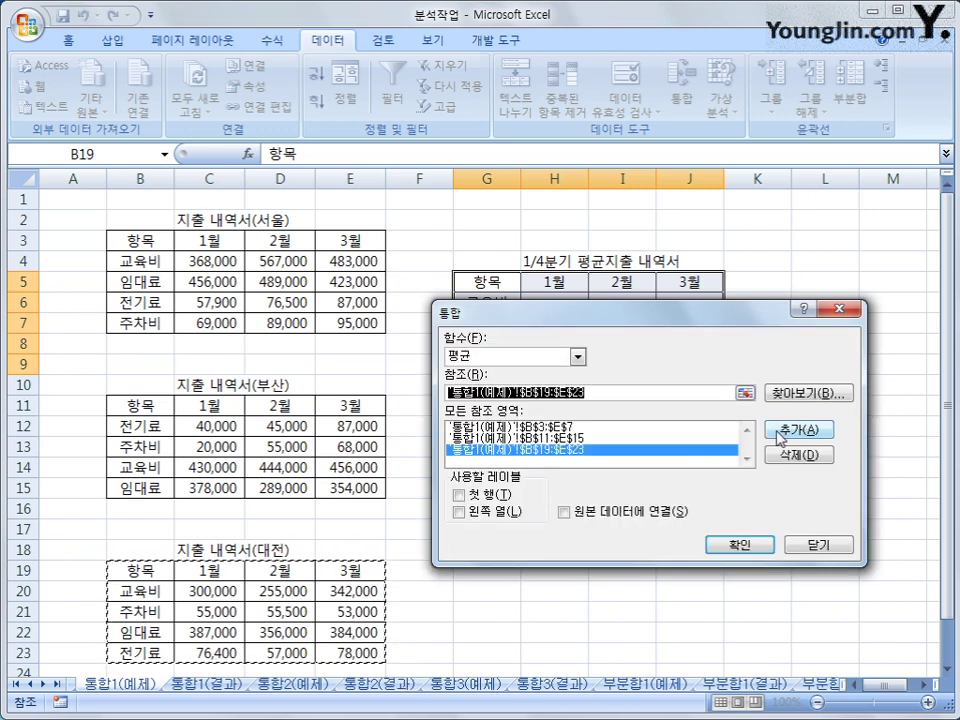
- Use both the first row and left column as labels and carry out the consolidation
{"action": "left_click", "coordinate": [458, 495]}
{"action": "left_click", "coordinate": [458, 512]}
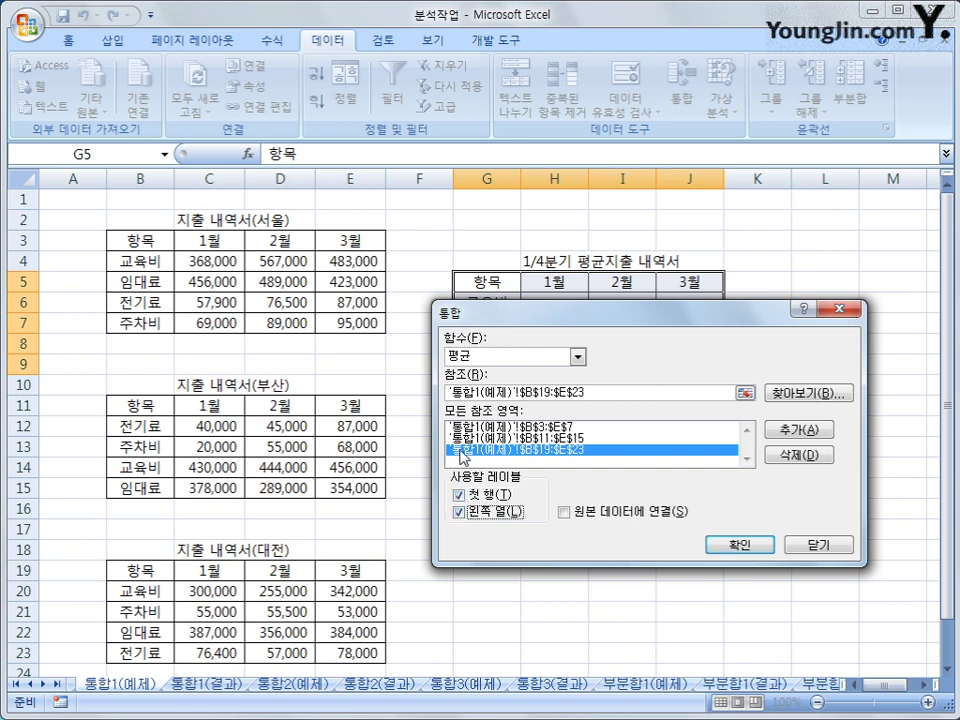
{"action": "left_click", "coordinate": [713, 545]}
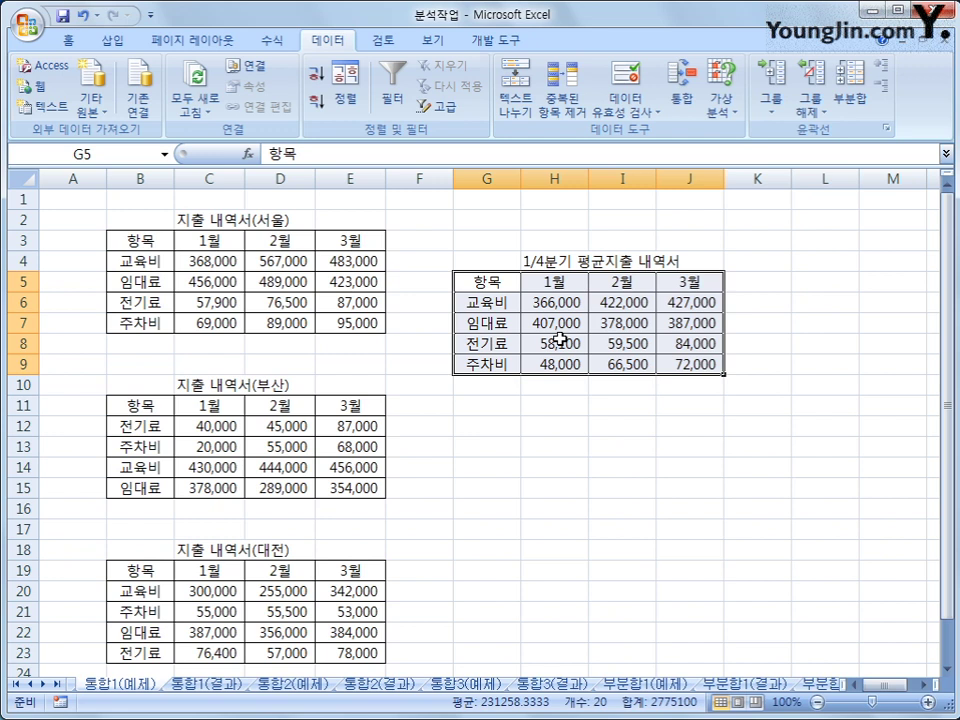
{"action": "left_click", "coordinate": [557, 304]}
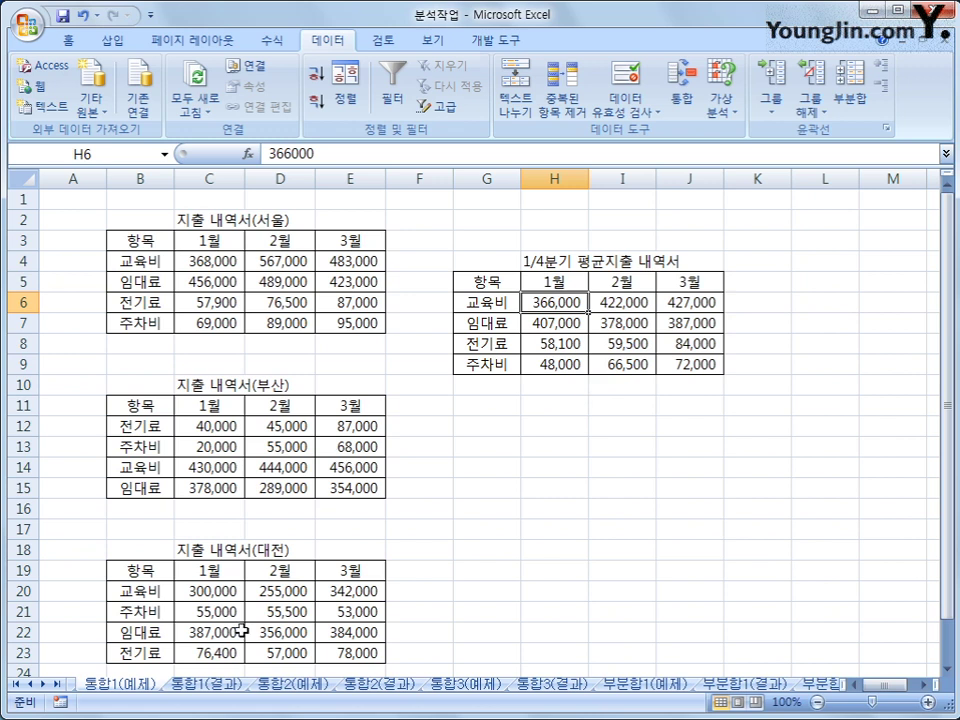
- Go to the 통합2(예제) sheet and examine the item and column labels of the 전국 판매 현황 table
{"action": "left_click", "coordinate": [272, 690]}
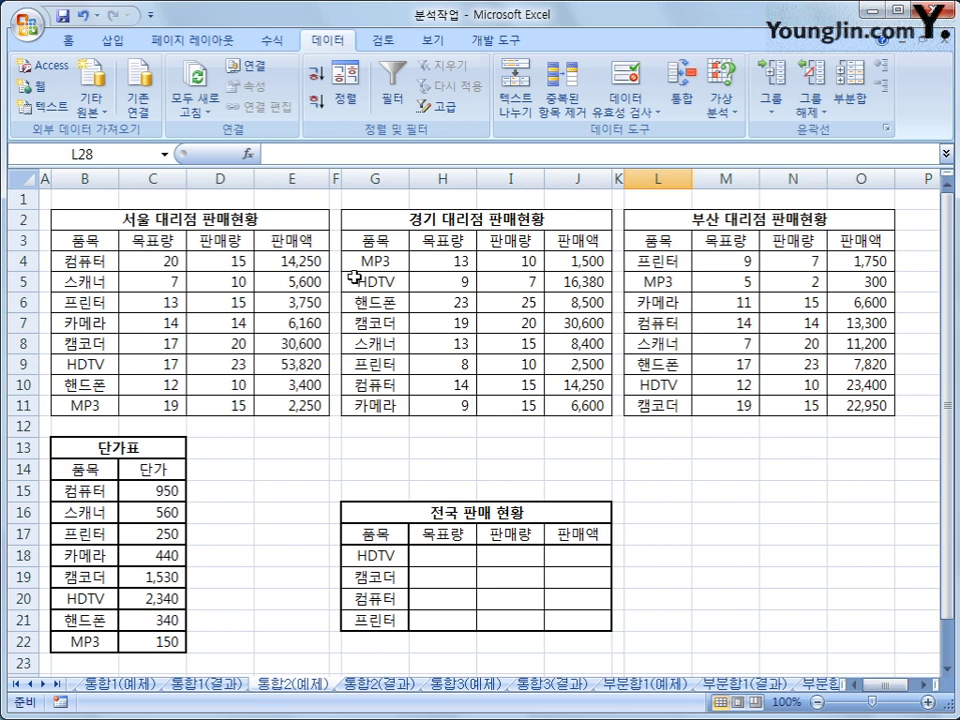
{"action": "left_click", "coordinate": [395, 556]}
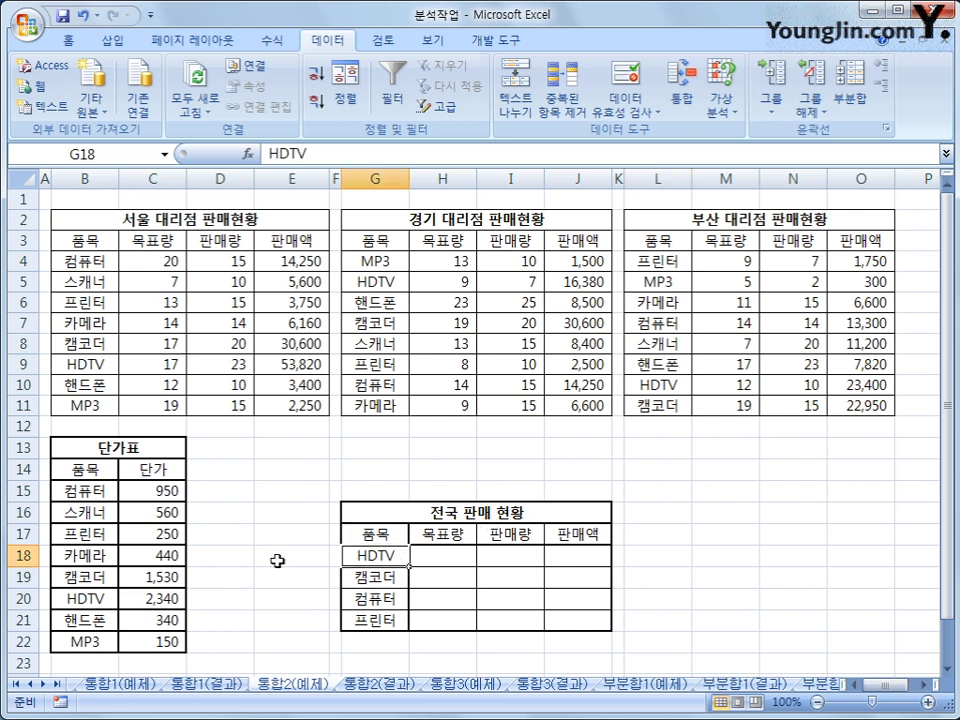
{"action": "left_click", "coordinate": [385, 578]}
{"action": "left_click", "coordinate": [389, 598]}
{"action": "left_click", "coordinate": [386, 620]}
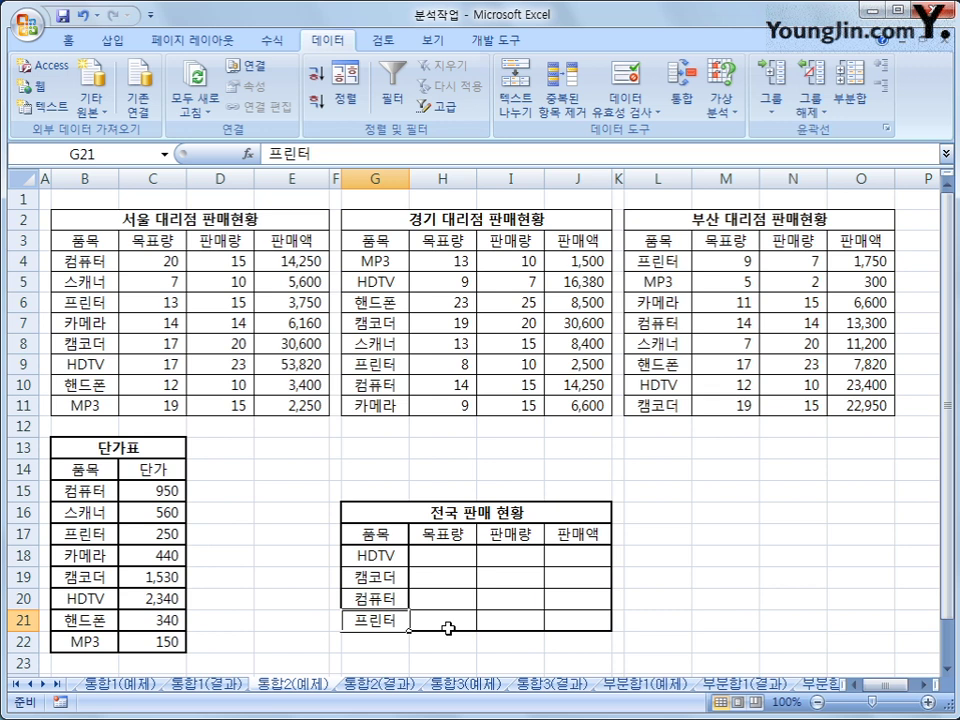
{"action": "left_click", "coordinate": [372, 536]}
{"action": "left_click_drag", "start_coordinate": [372, 536], "coordinate": [567, 626]}
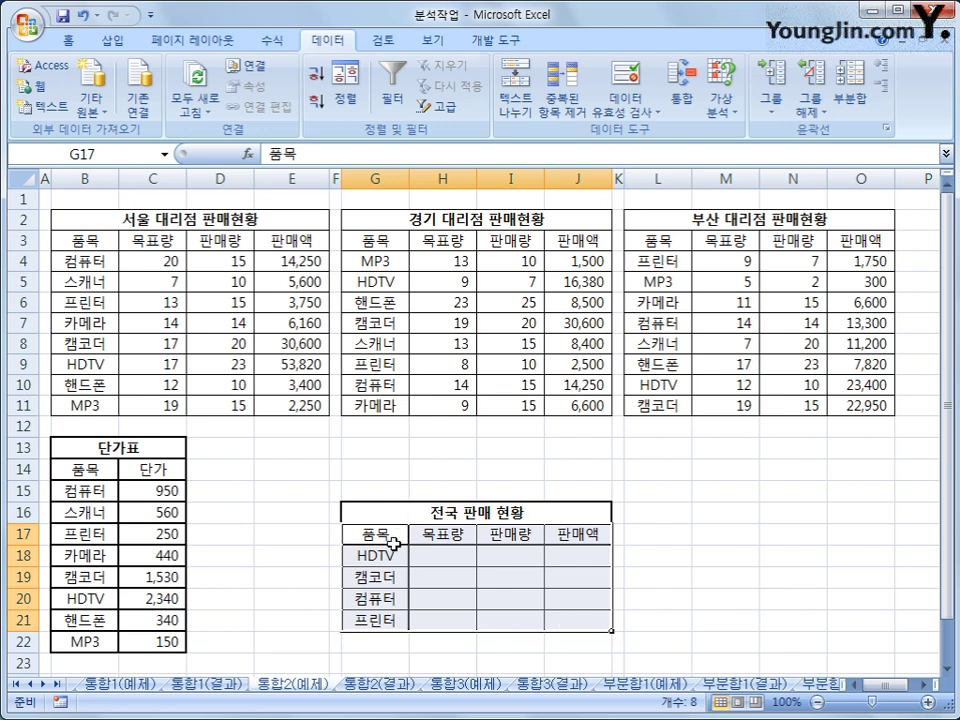
{"action": "left_click_drag", "start_coordinate": [388, 540], "coordinate": [556, 533]}
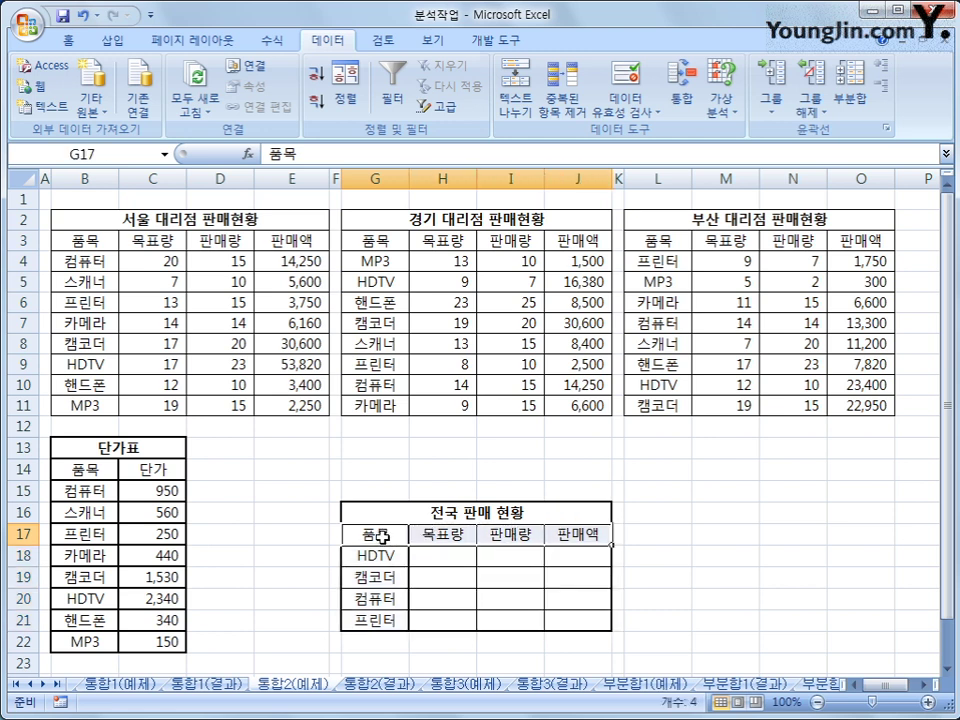
{"action": "left_click_drag", "start_coordinate": [373, 534], "coordinate": [381, 621]}
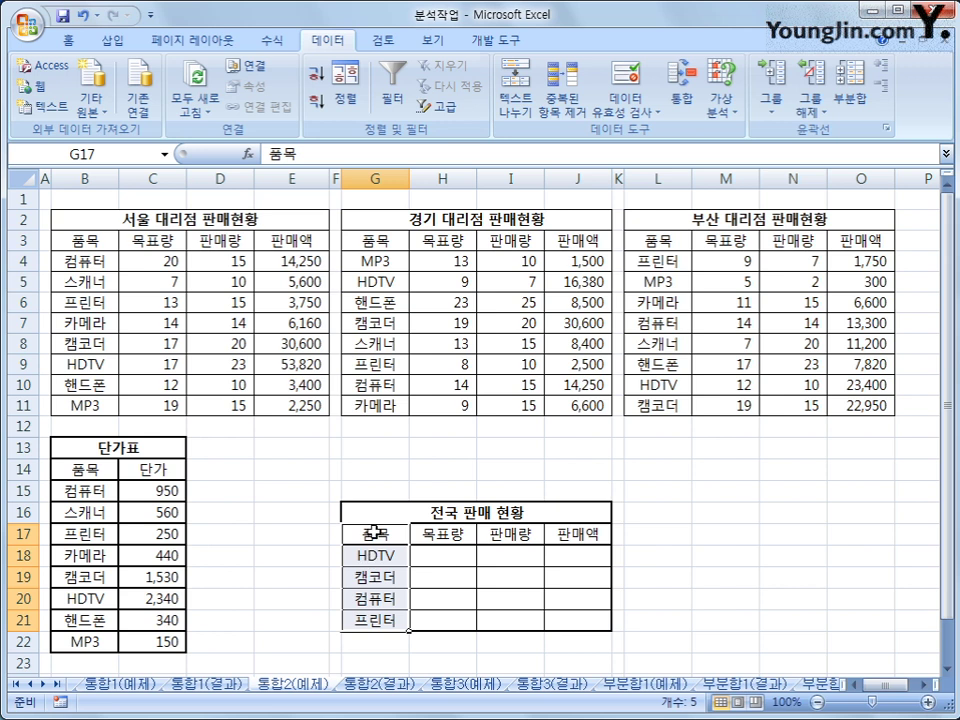
- Start a 합계 consolidation for G17:J21 and add the three branch tables B3:E11, G3:J11 and L3:O11 as references
{"action": "left_click_drag", "start_coordinate": [373, 531], "coordinate": [570, 623]}
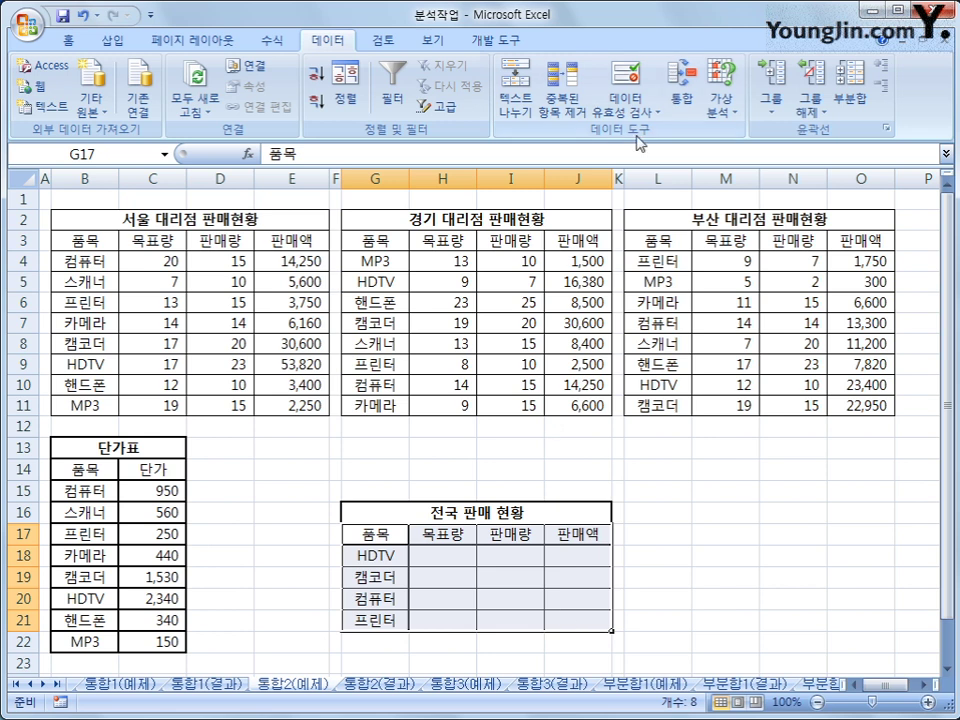
{"action": "left_click", "coordinate": [688, 104]}
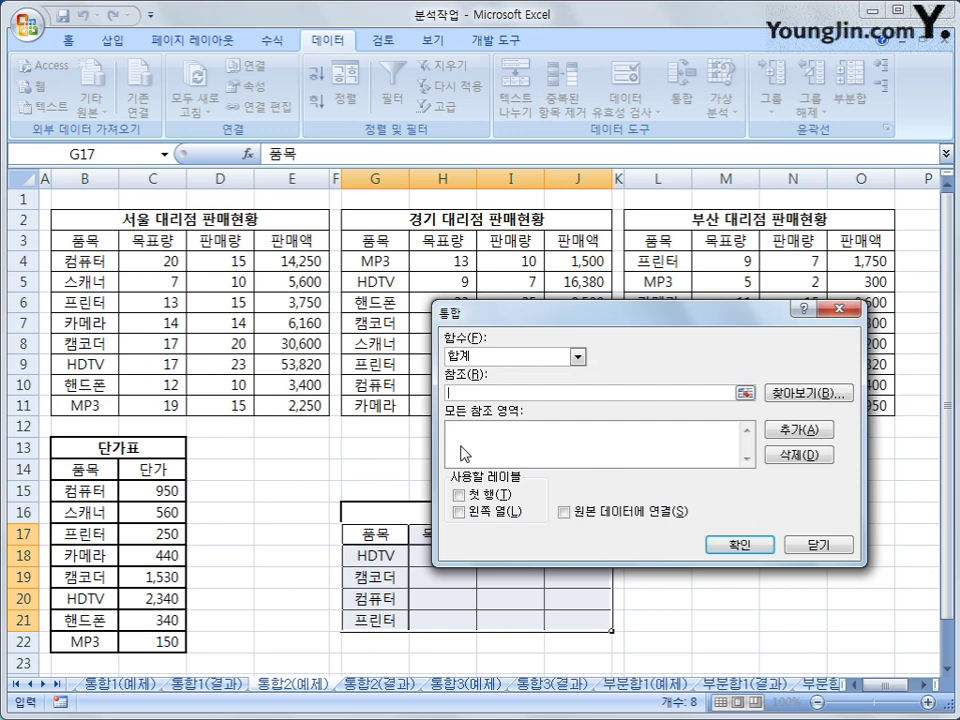
{"action": "left_click_drag", "start_coordinate": [75, 240], "coordinate": [272, 406]}
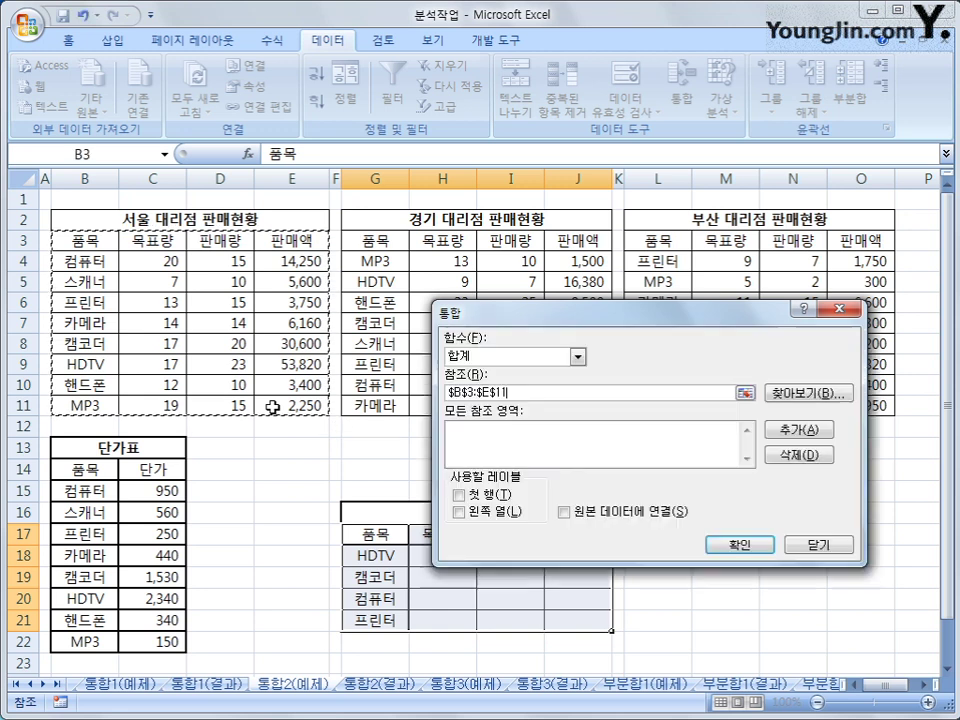
{"action": "left_click", "coordinate": [797, 430]}
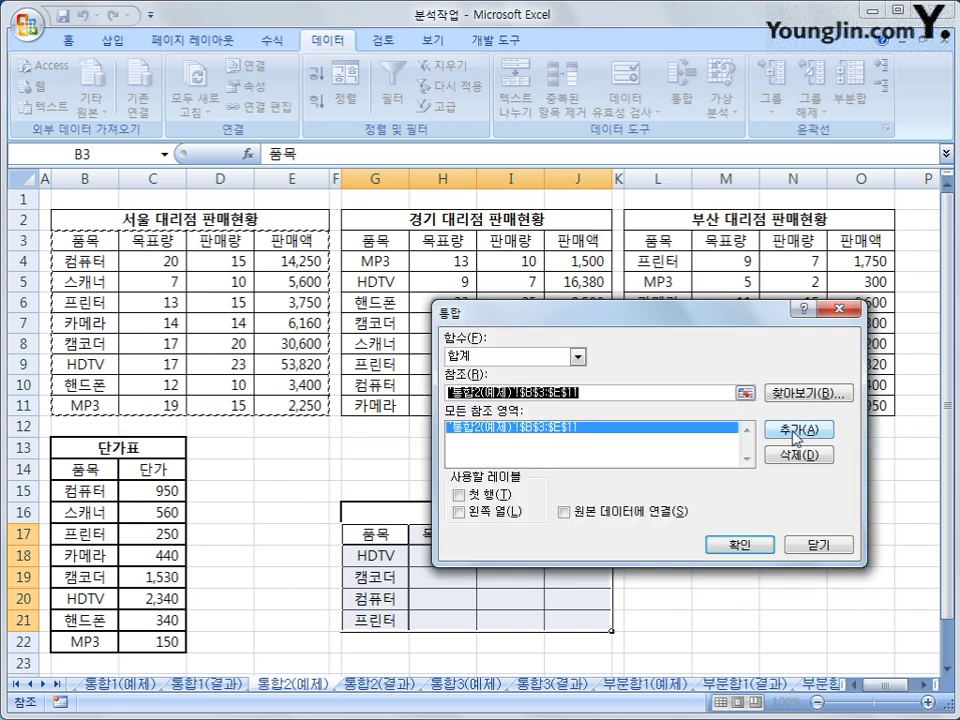
{"action": "left_click_drag", "start_coordinate": [372, 240], "coordinate": [600, 415]}
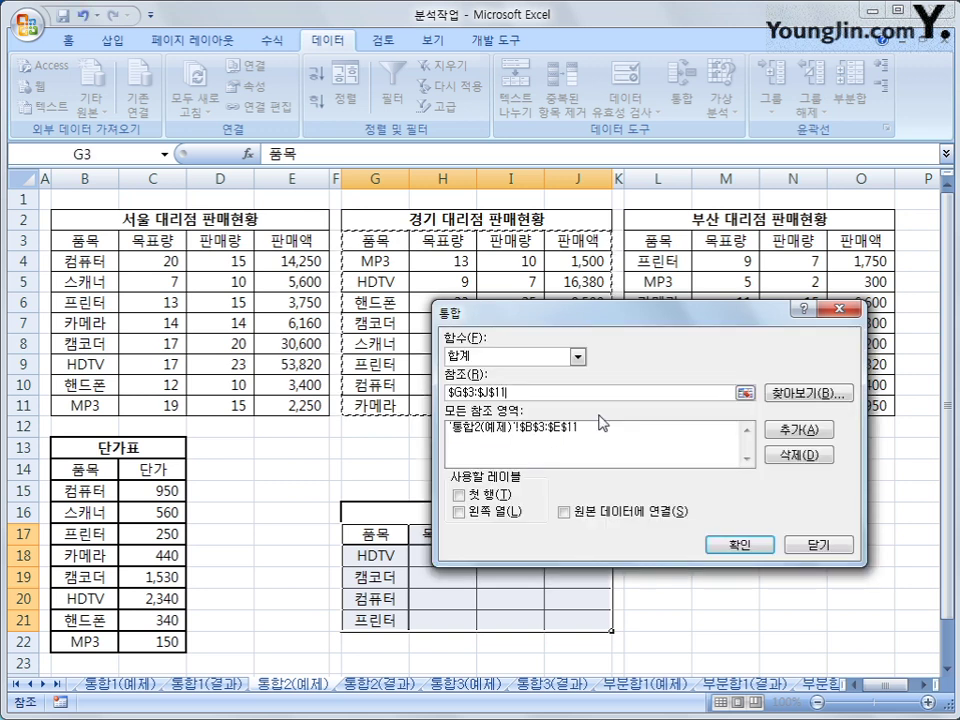
{"action": "left_click", "coordinate": [808, 430]}
{"action": "left_click", "coordinate": [655, 240]}
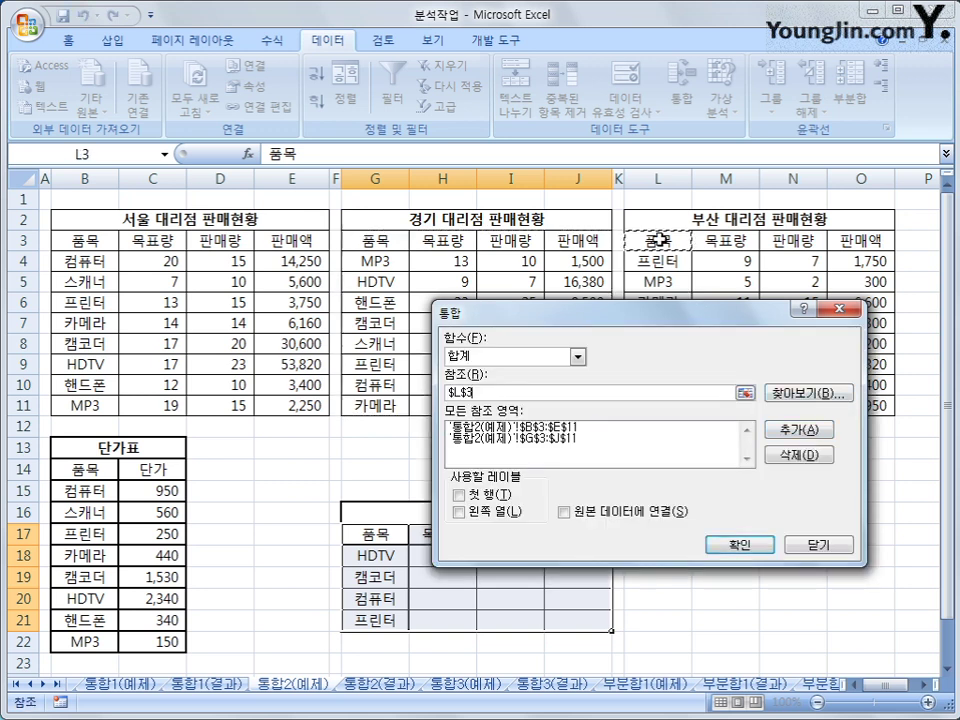
{"action": "left_click_drag", "start_coordinate": [655, 240], "coordinate": [870, 405]}
{"action": "left_click", "coordinate": [780, 434]}
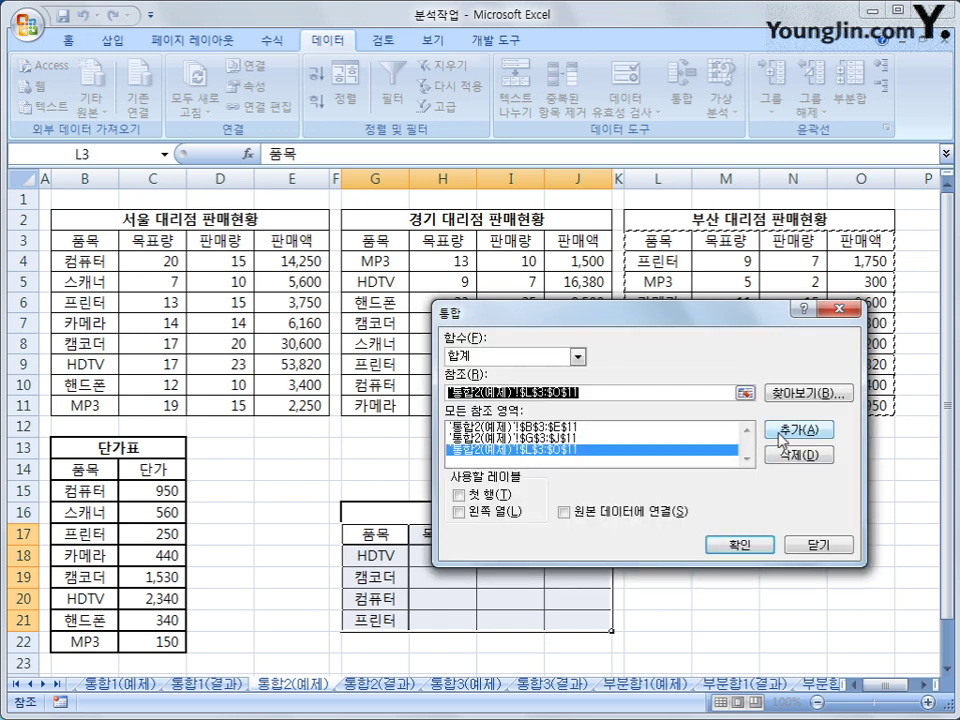
- Use the first row and left column as labels and carry out the consolidation of the 전국 판매 현황 table
{"action": "left_click_drag", "start_coordinate": [631, 315], "coordinate": [547, 168]}
{"action": "left_click", "coordinate": [375, 350]}
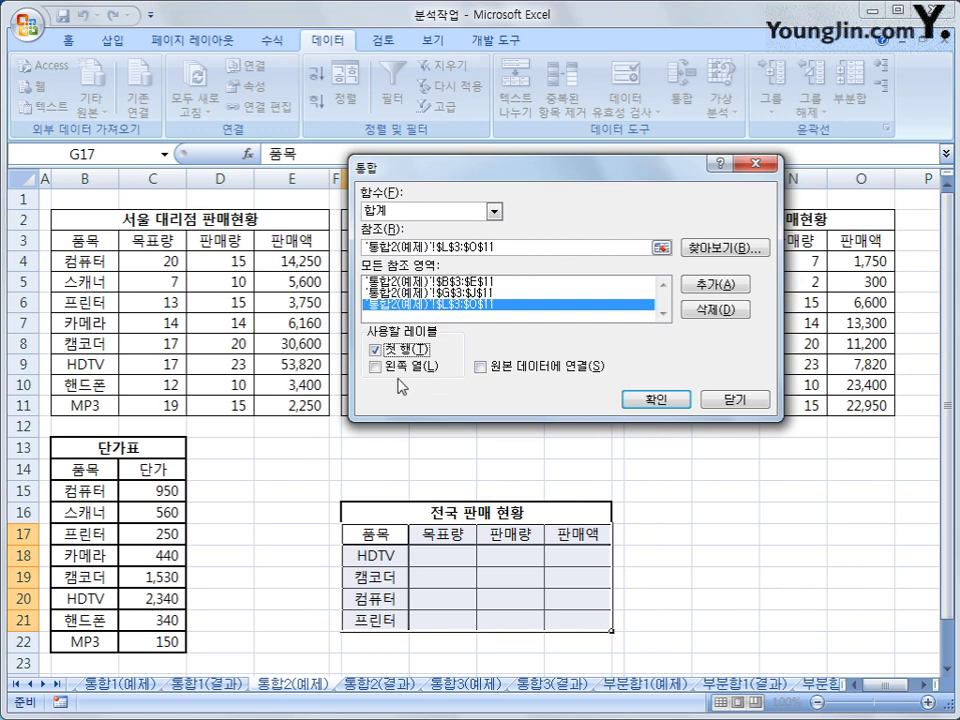
{"action": "left_click", "coordinate": [375, 366]}
{"action": "left_click", "coordinate": [685, 400]}
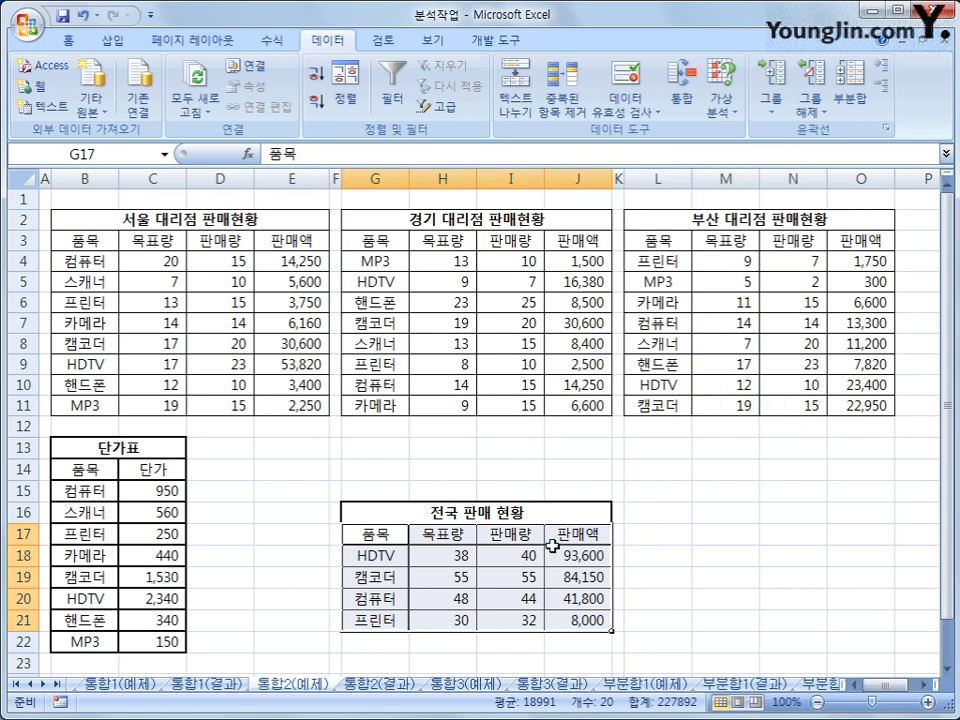
- Review the consolidated 전국 판매 현황 table by its item labels and its 목표량, 판매량 and 판매액 columns
{"action": "left_click", "coordinate": [392, 560]}
{"action": "left_click", "coordinate": [392, 582]}
{"action": "left_click", "coordinate": [390, 620]}
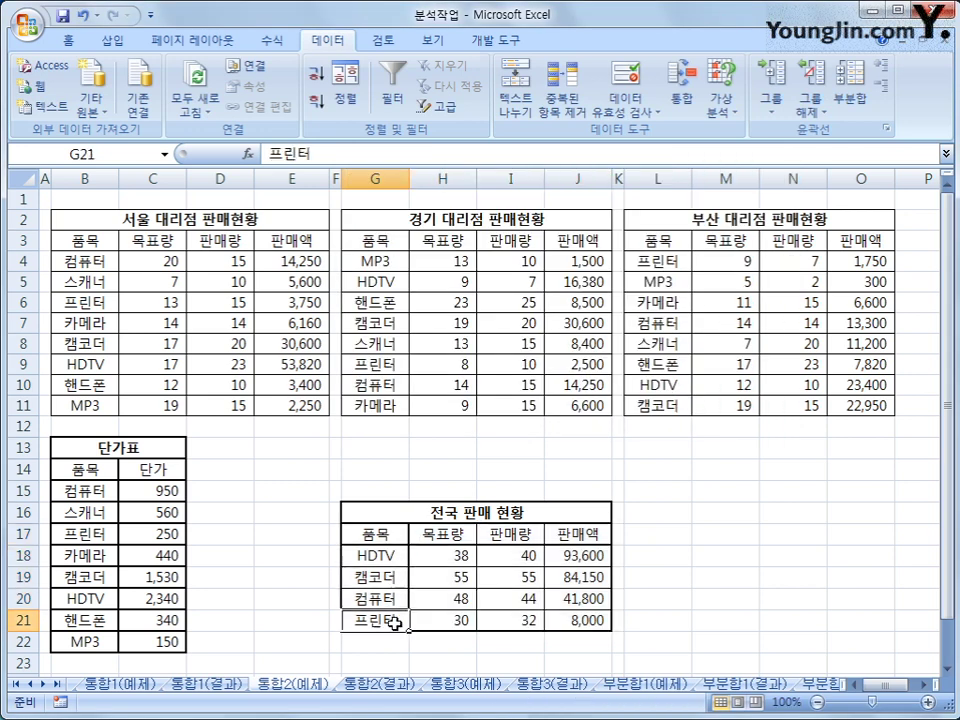
{"action": "left_click", "coordinate": [443, 534]}
{"action": "left_click", "coordinate": [505, 535]}
{"action": "left_click", "coordinate": [585, 534]}
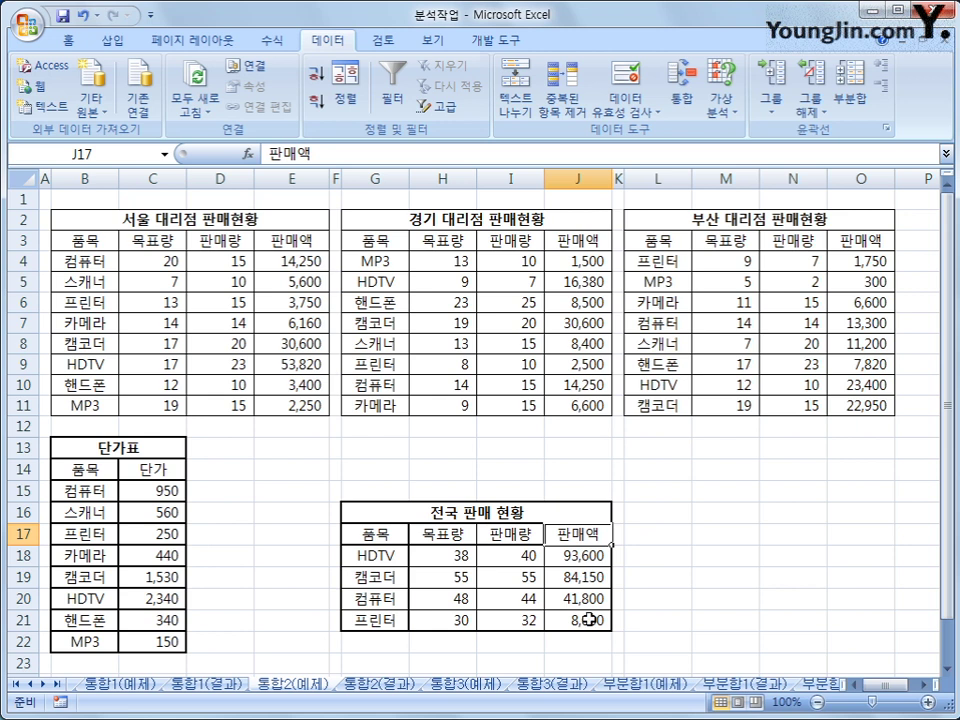
- Go to the 통합3(예제) sheet and examine the 사원명 columns of the 서울본사, 광주지구 and 부산지구 tables
{"action": "left_click", "coordinate": [468, 685]}
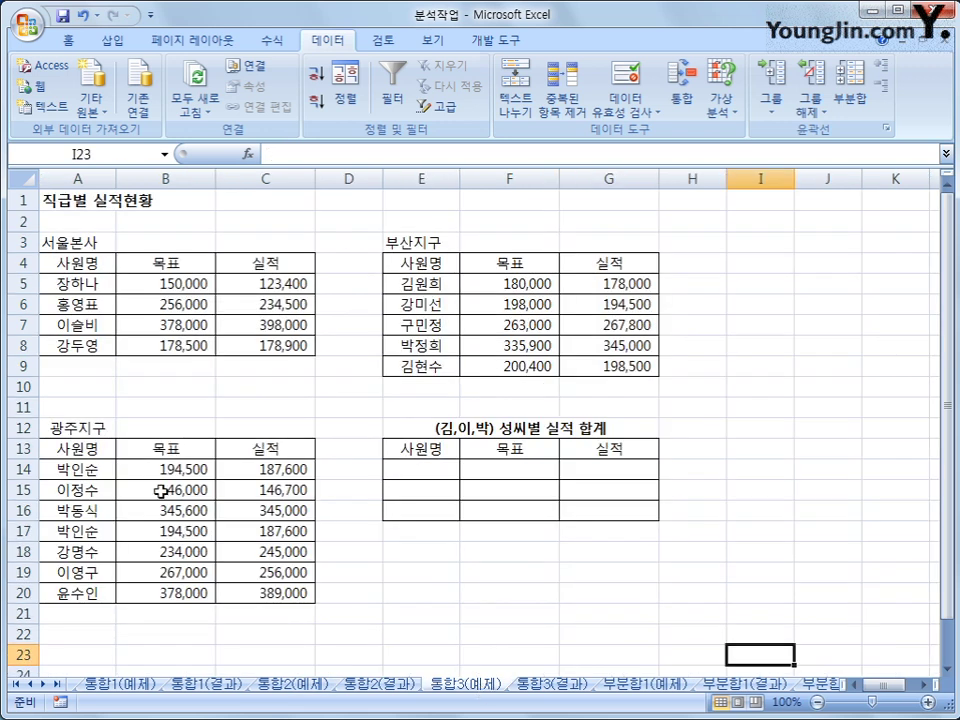
{"action": "left_click", "coordinate": [437, 466]}
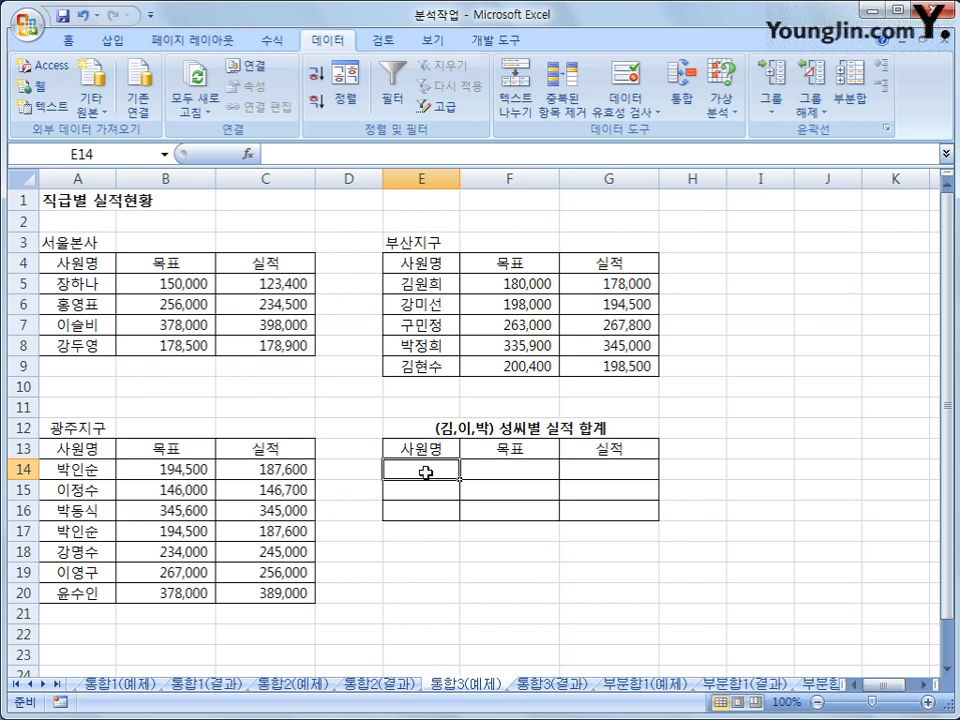
{"action": "mouse_move", "coordinate": [425, 472]}
{"action": "left_mouse_down"}
{"action": "mouse_move", "coordinate": [420, 508]}
{"action": "mouse_move", "coordinate": [422, 476]}
{"action": "left_mouse_up"}
{"action": "left_click_drag", "start_coordinate": [56, 284], "coordinate": [60, 345]}
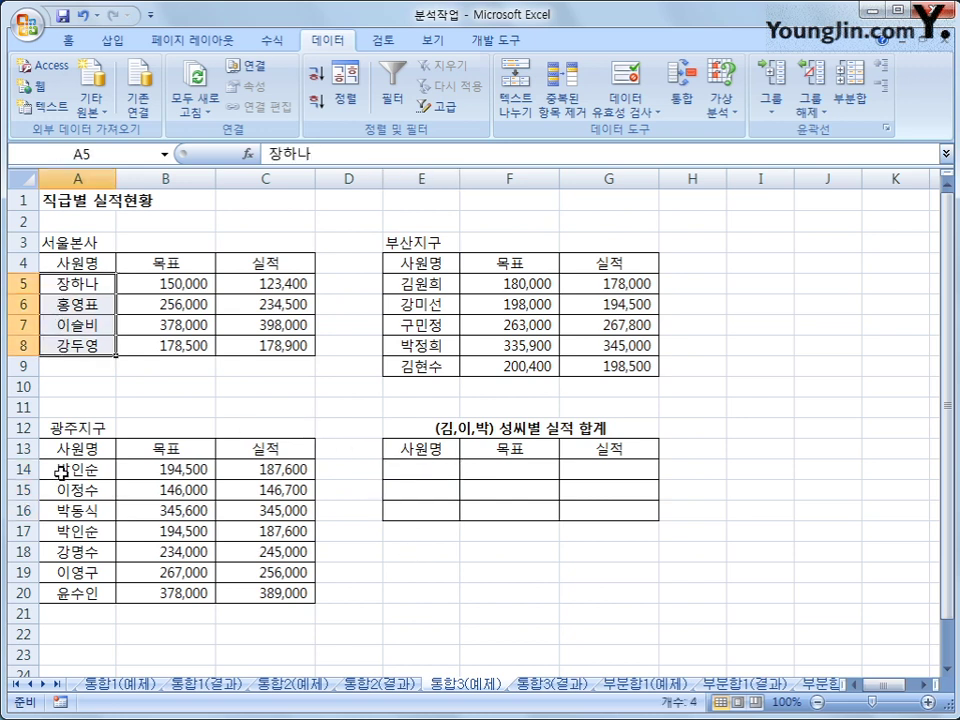
{"action": "left_click_drag", "start_coordinate": [60, 468], "coordinate": [62, 594]}
{"action": "left_click_drag", "start_coordinate": [424, 284], "coordinate": [432, 370]}
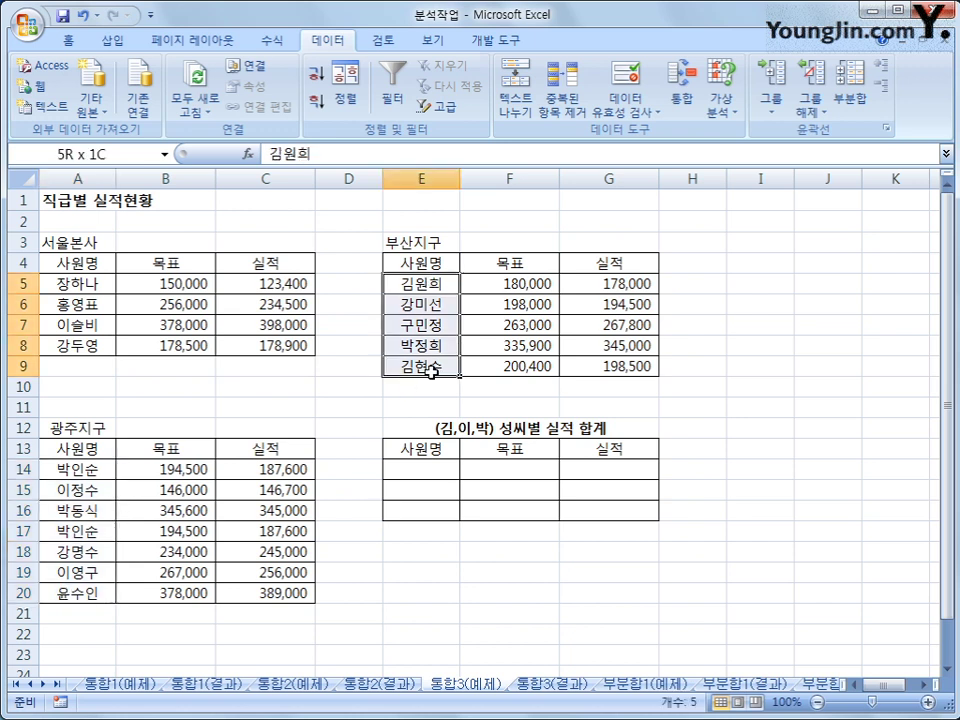
- Enter the surname wildcards 김*, 이* and 박* in cells E14 to E16 of the surname totals table
{"action": "left_click", "coordinate": [428, 469]}
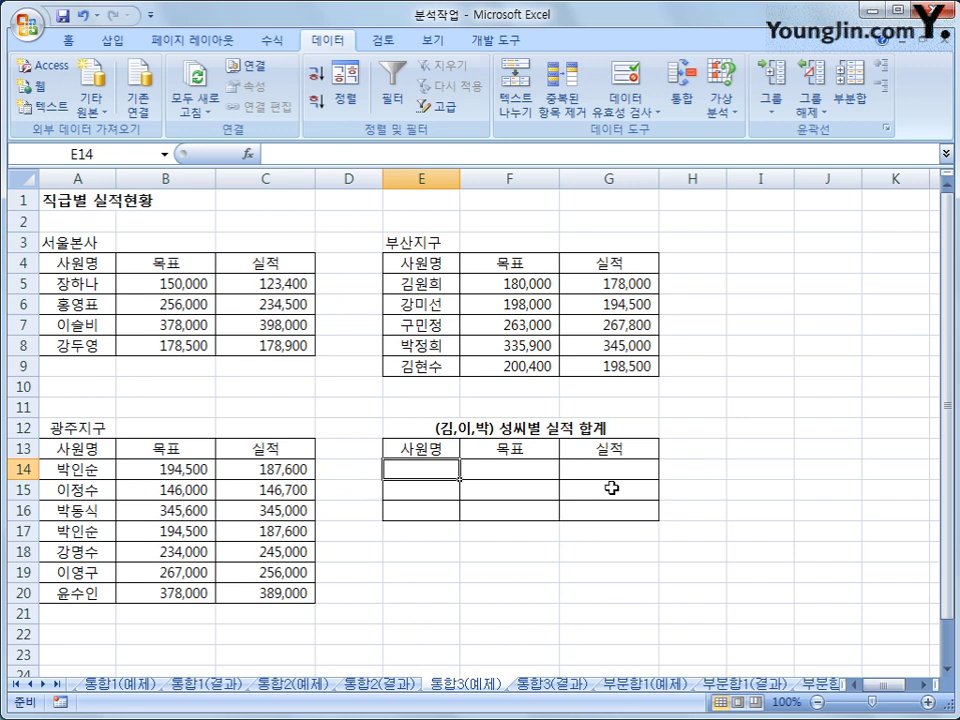
{"action": "type", "text": "ㄱ"}
{"action": "key", "text": "BackSpace"}
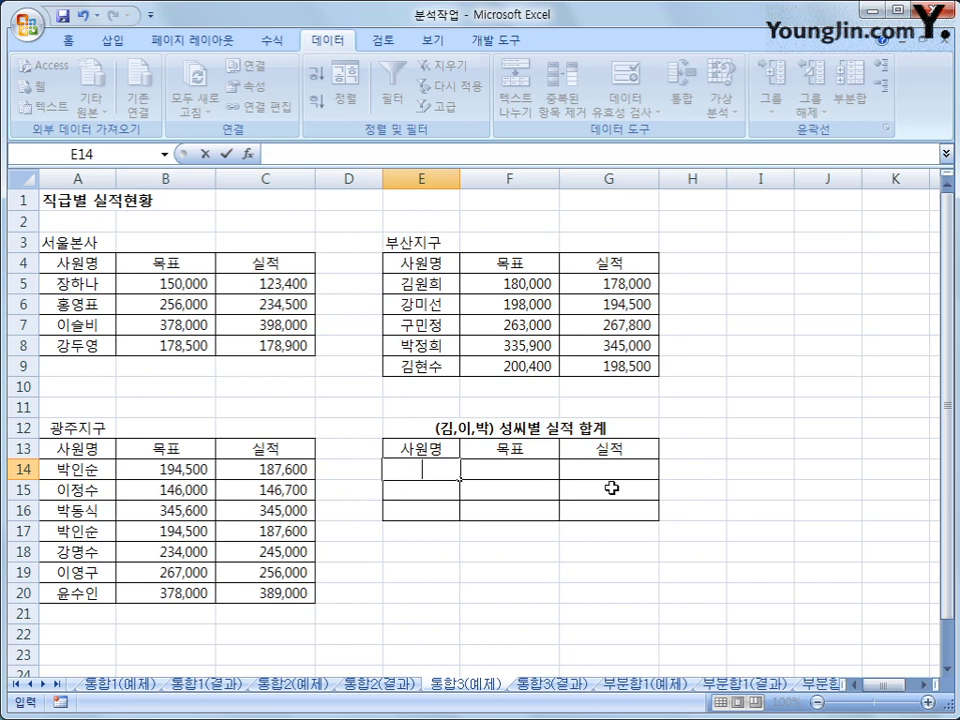
{"action": "type", "text": "김*"}
{"action": "key", "text": "Return"}
{"action": "type", "text": "이*"}
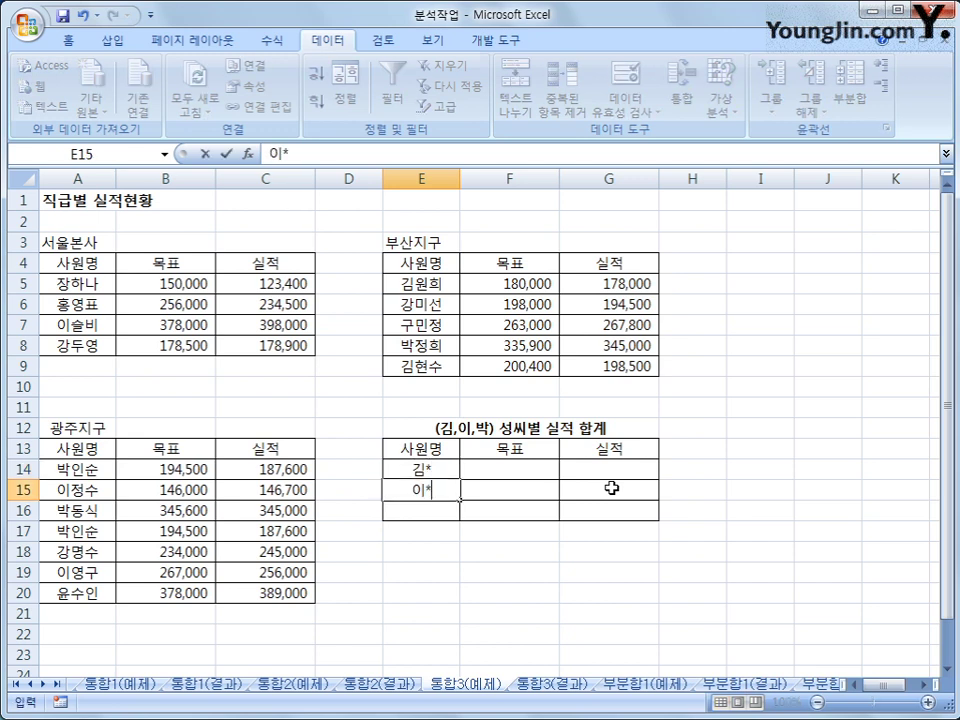
{"action": "key", "text": "Return"}
{"action": "type", "text": "박"}
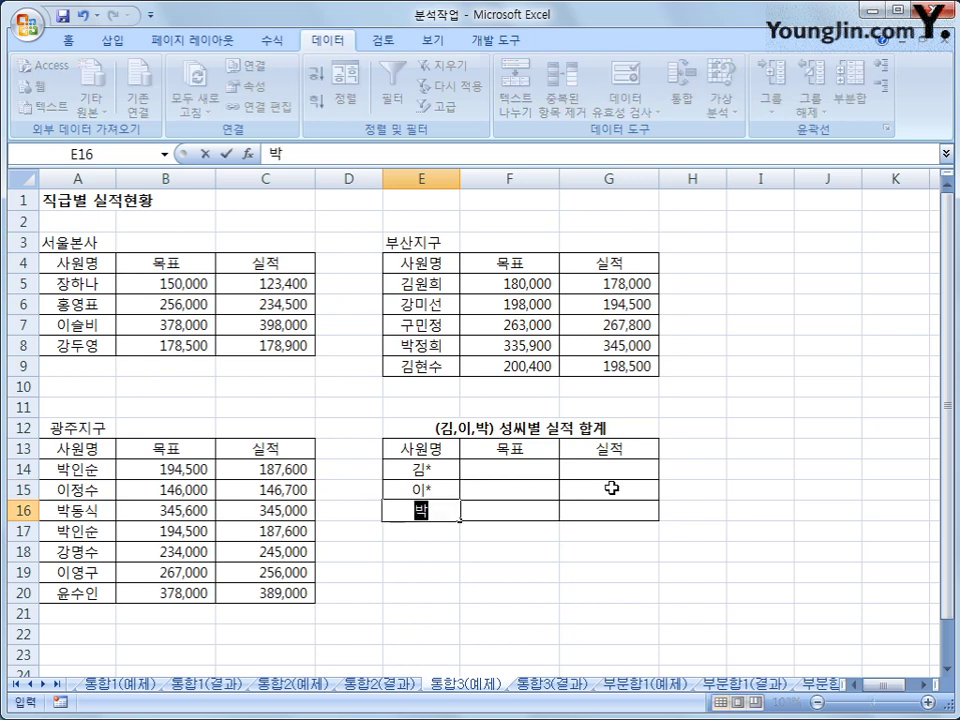
{"action": "type", "text": "*"}
{"action": "key", "text": "Return"}
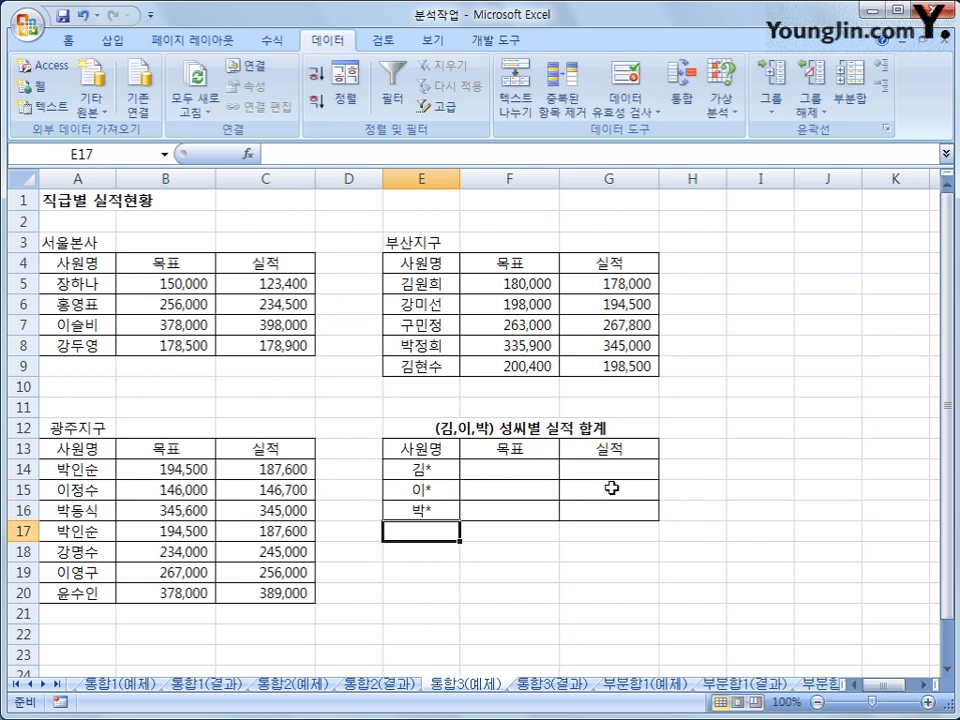
- Start a 합계 consolidation for E13:G16 and add the three regional tables A4:C8, E4:G9 and A13:C20 as references
{"action": "left_click", "coordinate": [428, 470]}
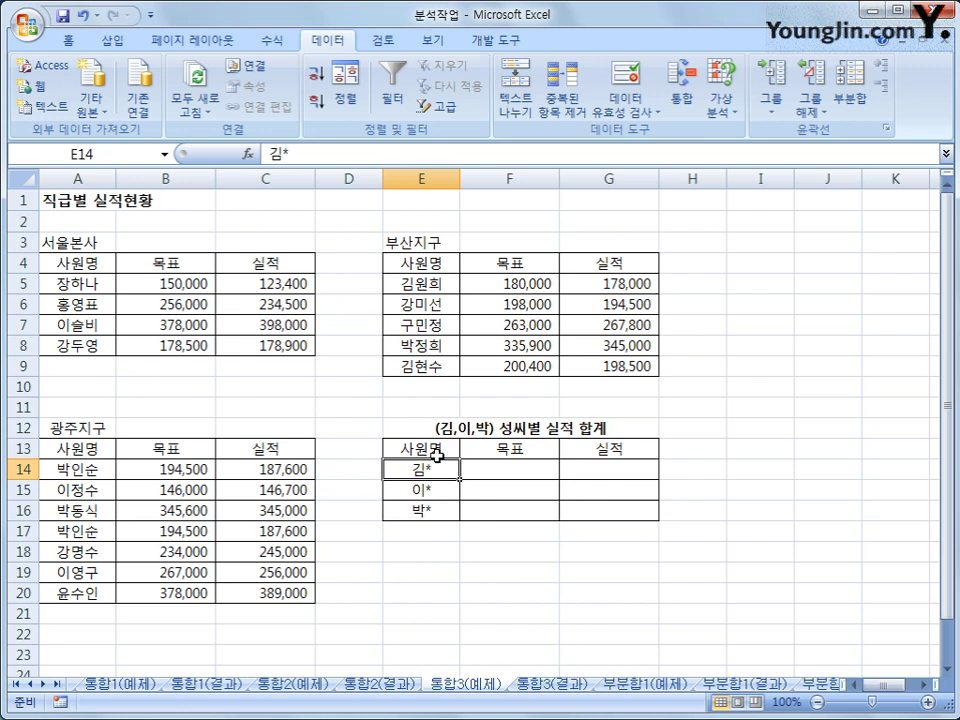
{"action": "left_click_drag", "start_coordinate": [438, 451], "coordinate": [622, 515]}
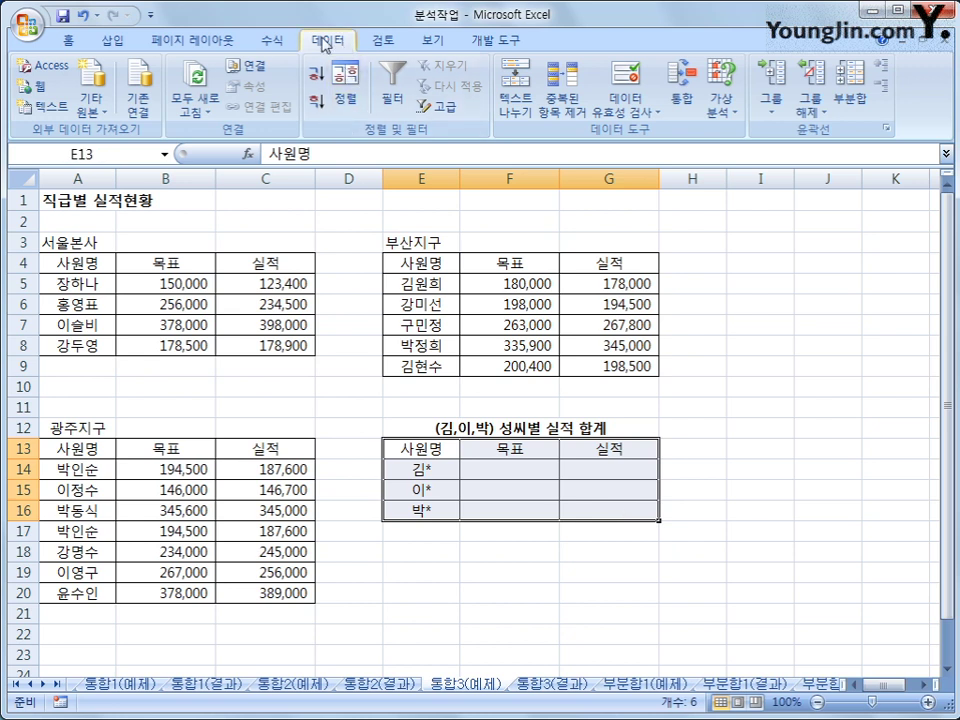
{"action": "left_click", "coordinate": [684, 106]}
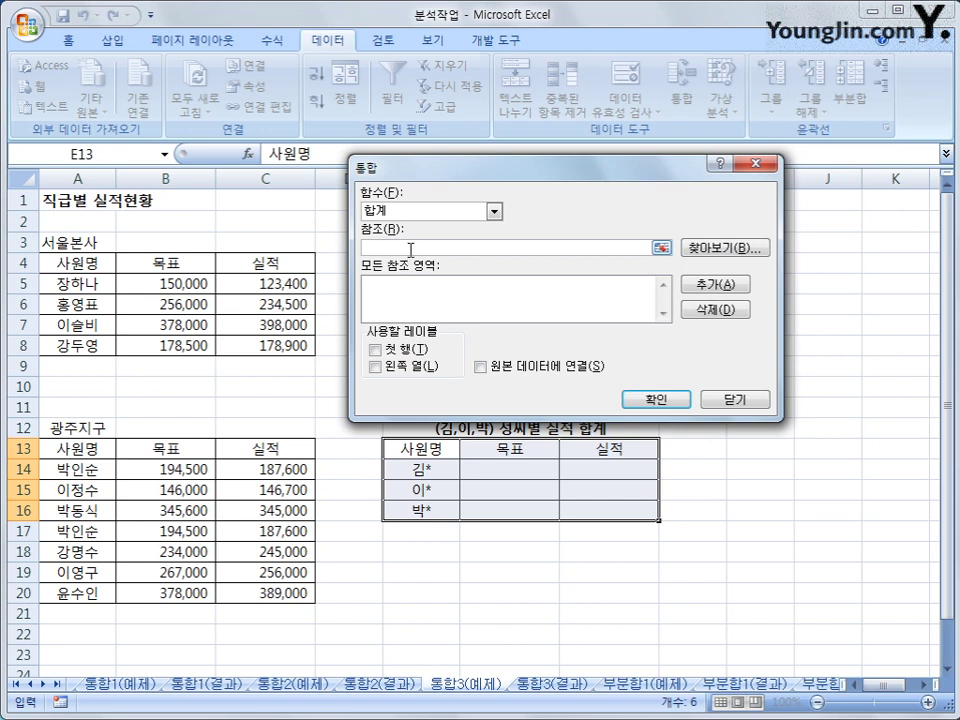
{"action": "left_click_drag", "start_coordinate": [100, 265], "coordinate": [268, 343]}
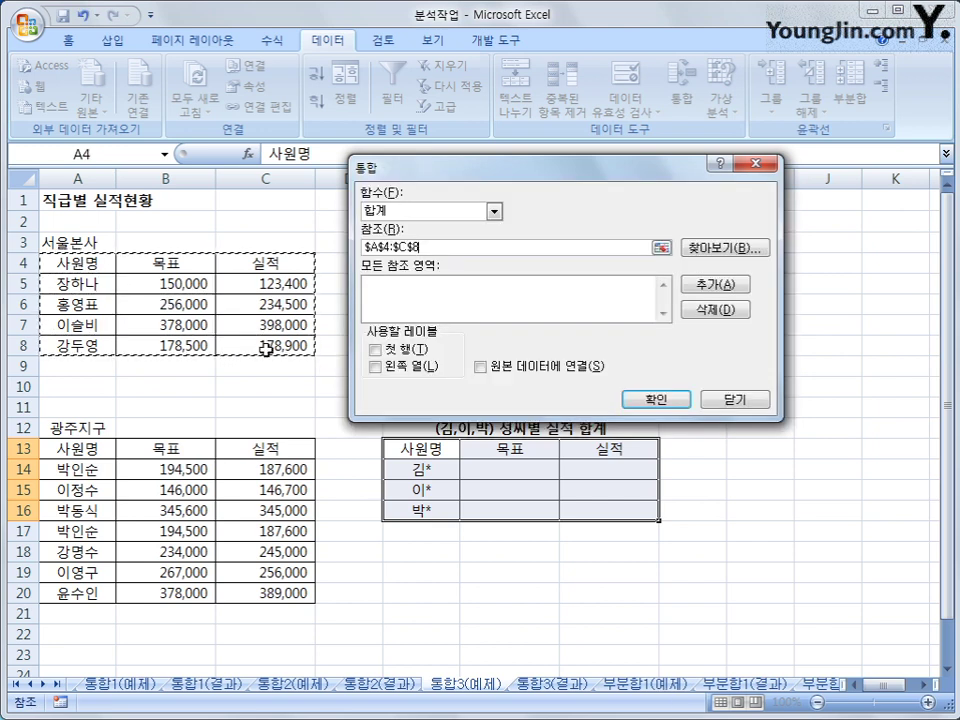
{"action": "left_click", "coordinate": [712, 288]}
{"action": "left_click_drag", "start_coordinate": [594, 178], "coordinate": [680, 386]}
{"action": "left_click_drag", "start_coordinate": [420, 263], "coordinate": [615, 368]}
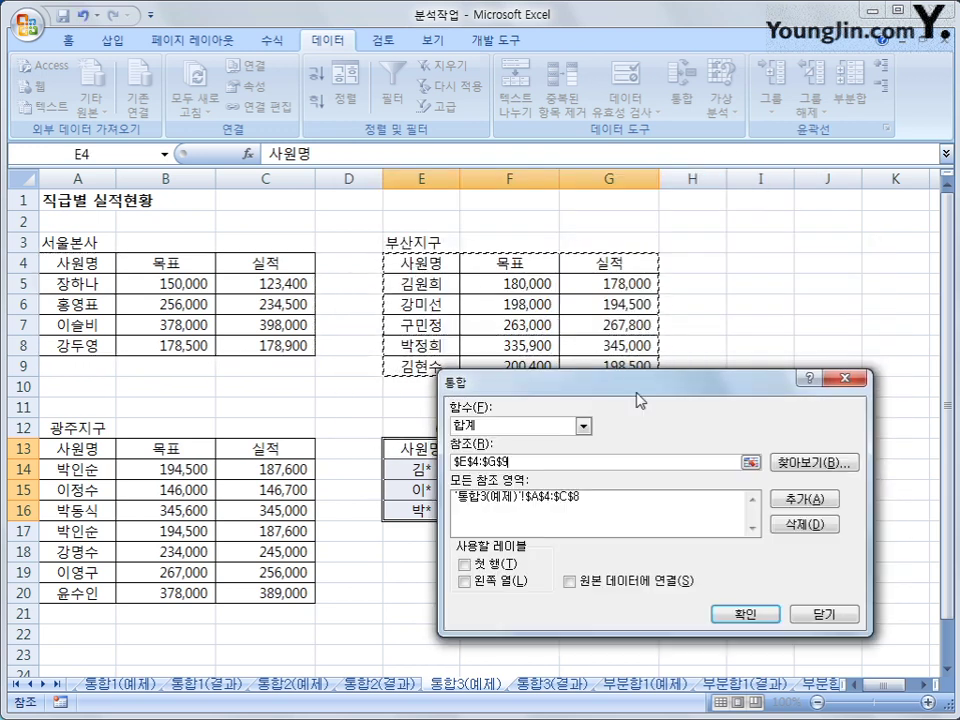
{"action": "left_click", "coordinate": [806, 498]}
{"action": "left_click_drag", "start_coordinate": [64, 450], "coordinate": [238, 598]}
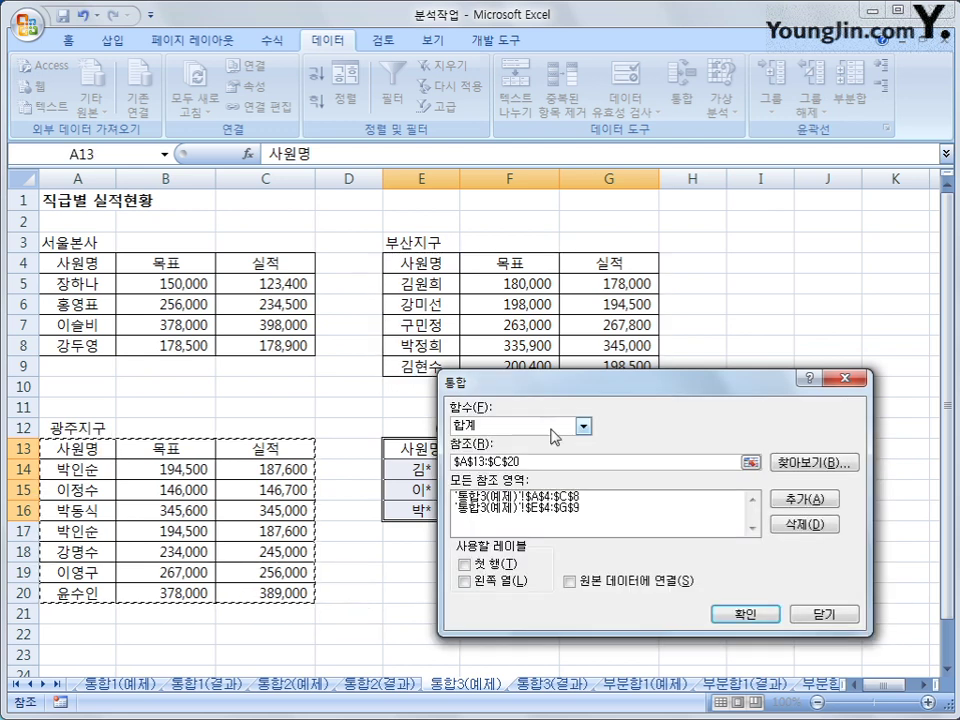
{"action": "left_click", "coordinate": [801, 499]}
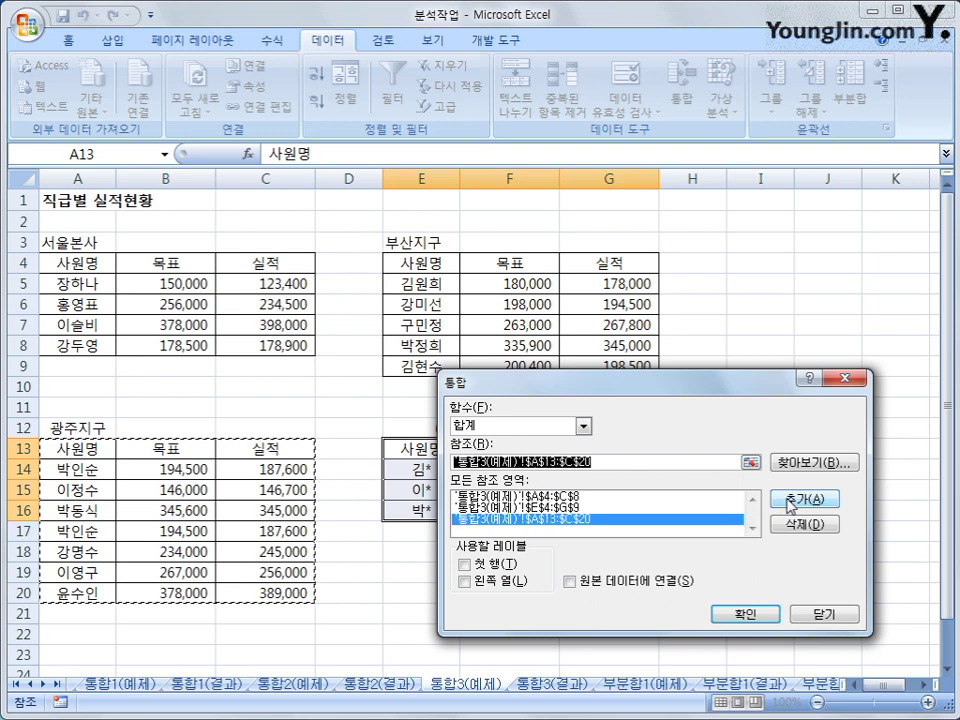
- Use the first row and left column as labels and carry out the consolidation of the surname totals table
{"action": "left_click", "coordinate": [464, 564]}
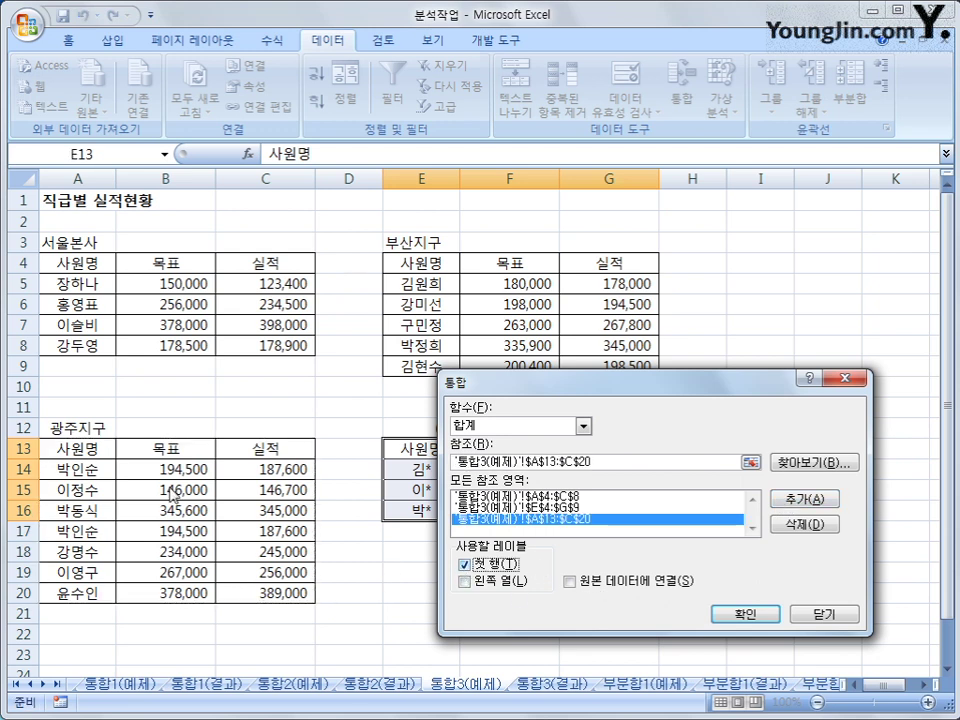
{"action": "left_click", "coordinate": [465, 582]}
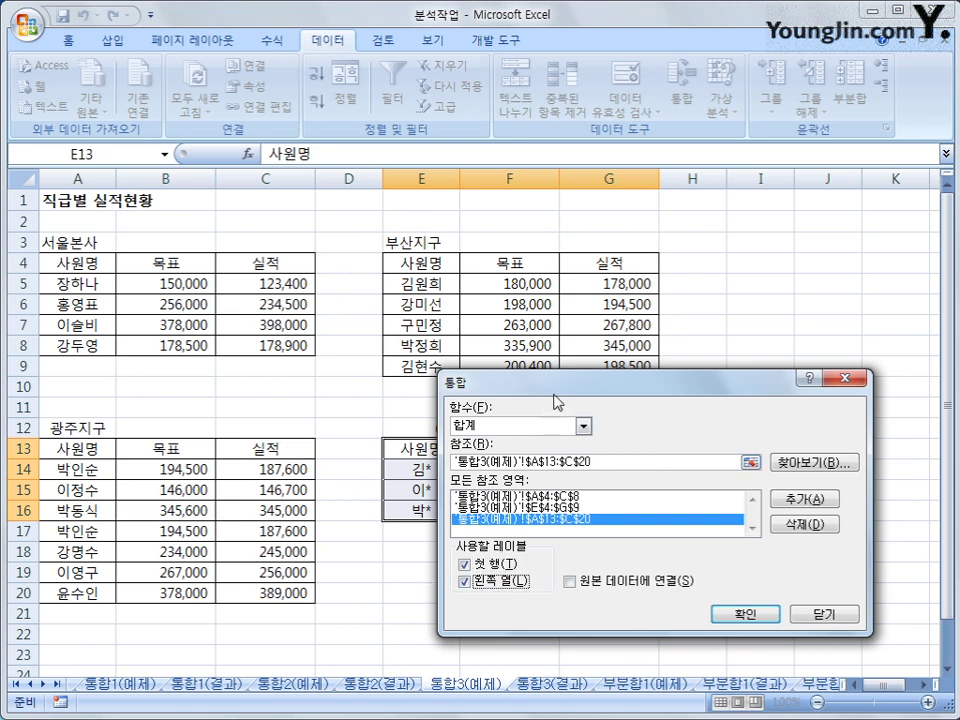
{"action": "left_click_drag", "start_coordinate": [553, 392], "coordinate": [528, 210]}
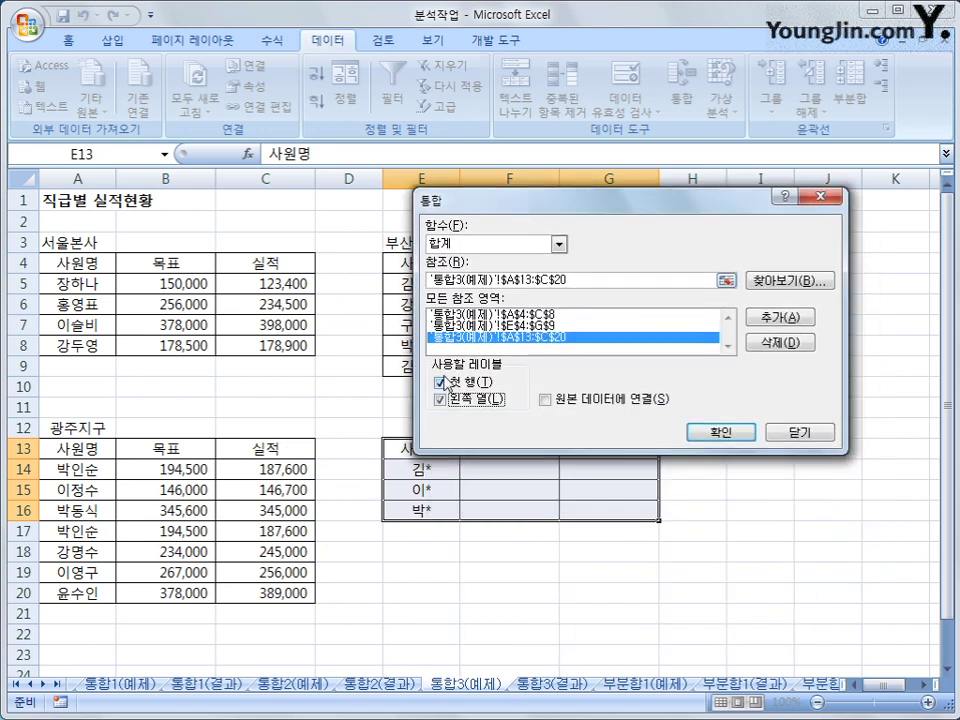
{"action": "left_click", "coordinate": [697, 436]}
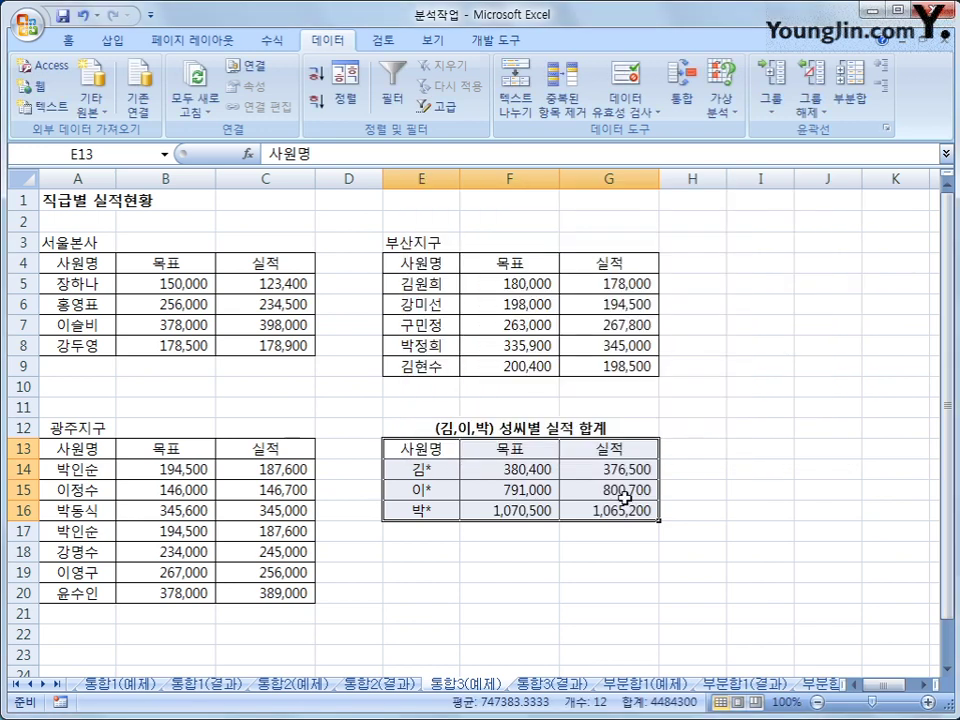
{"action": "left_click", "coordinate": [621, 507]}
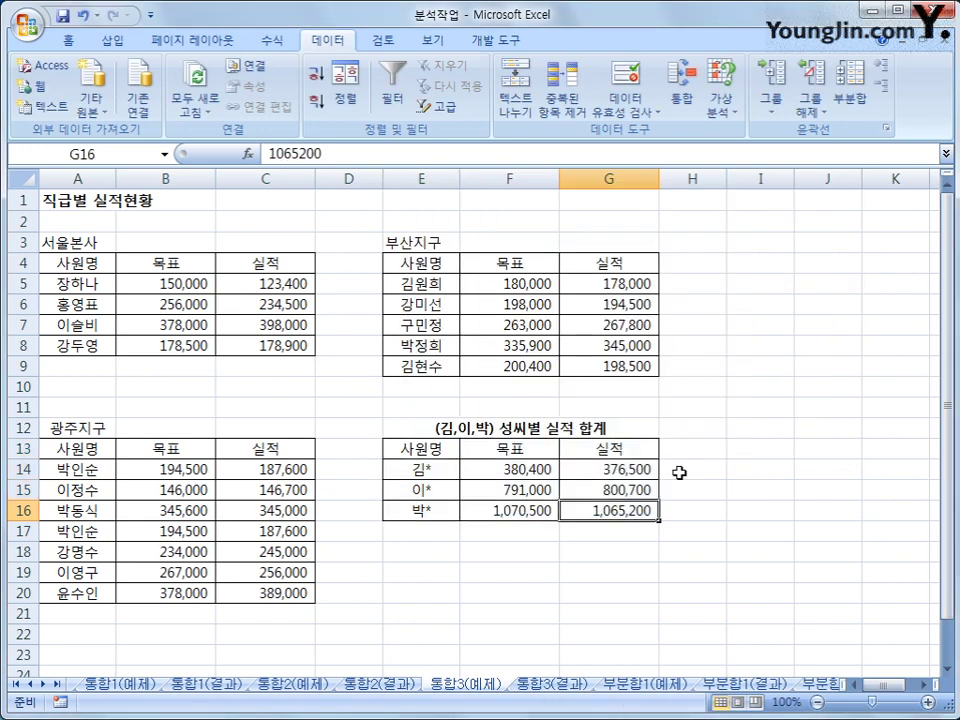